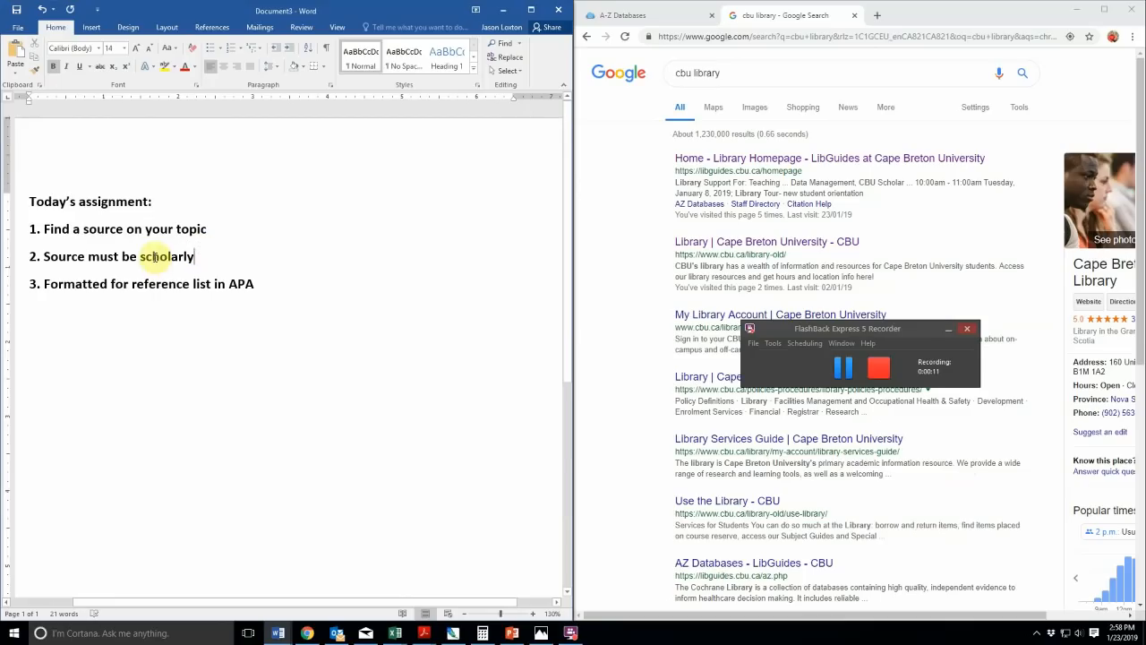
Review the three assignment requirements in the Word document: a source on the topic, scholarly, and formatted for an APA reference list
double_click(154, 258)
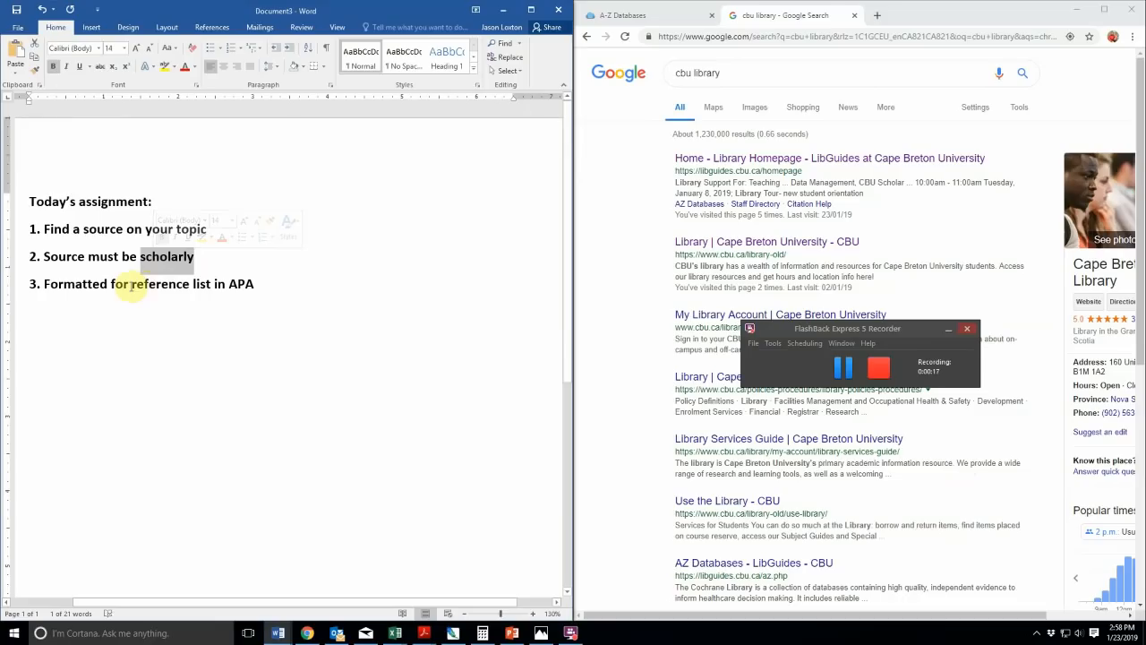
left_click_drag(130, 285, 215, 284)
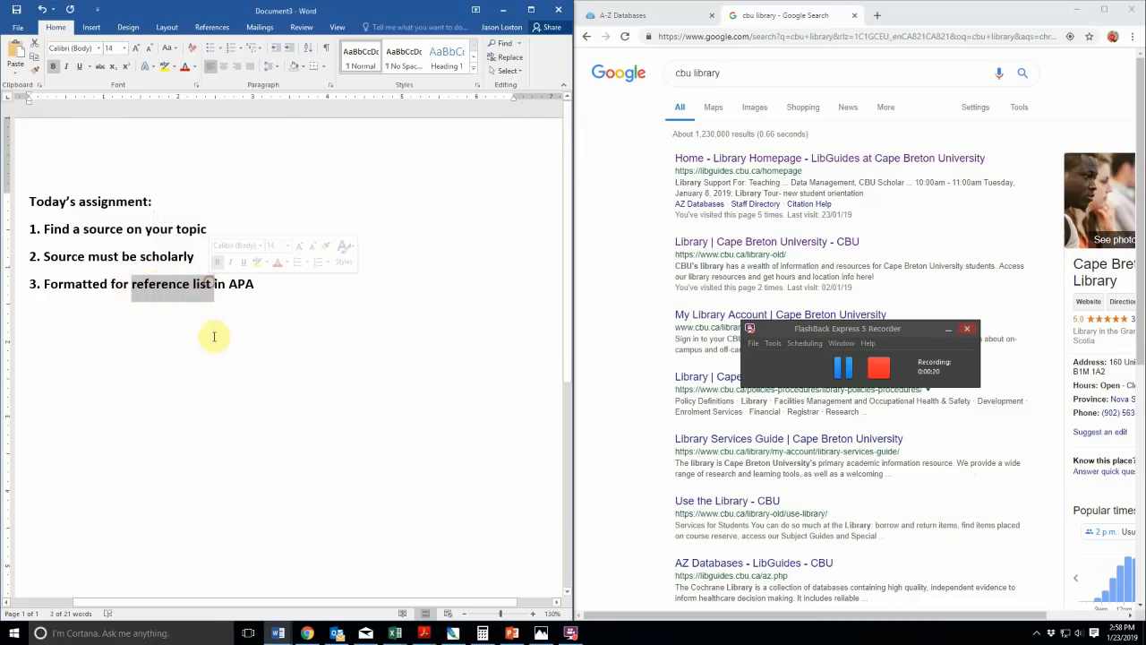
double_click(240, 287)
left_click(238, 328)
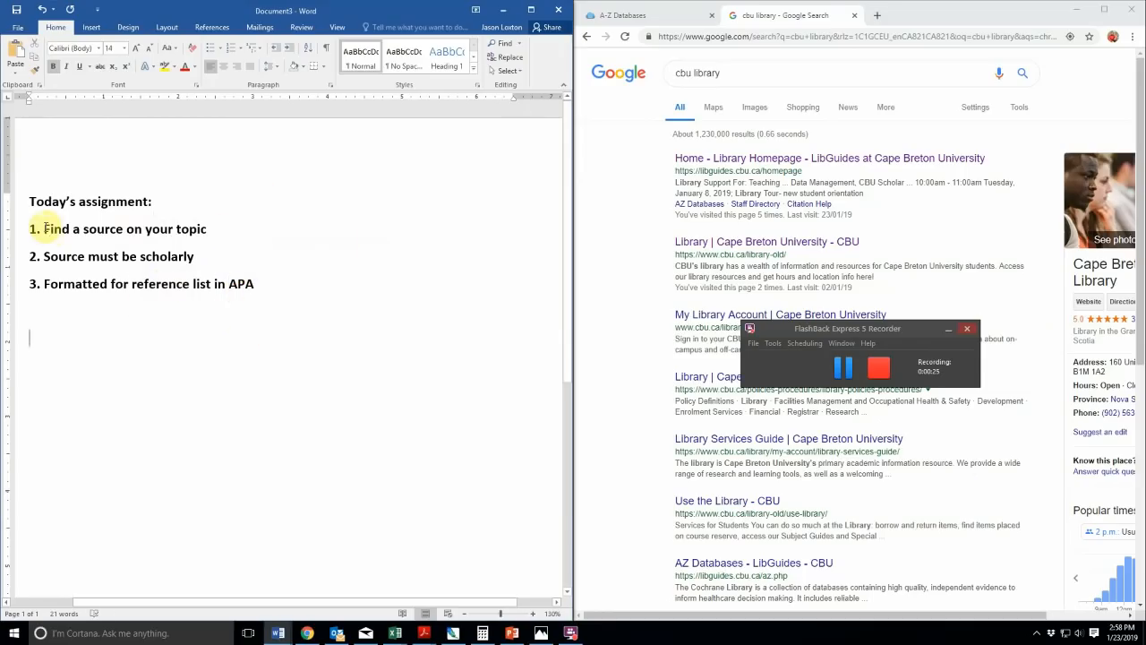
left_click_drag(42, 226, 208, 229)
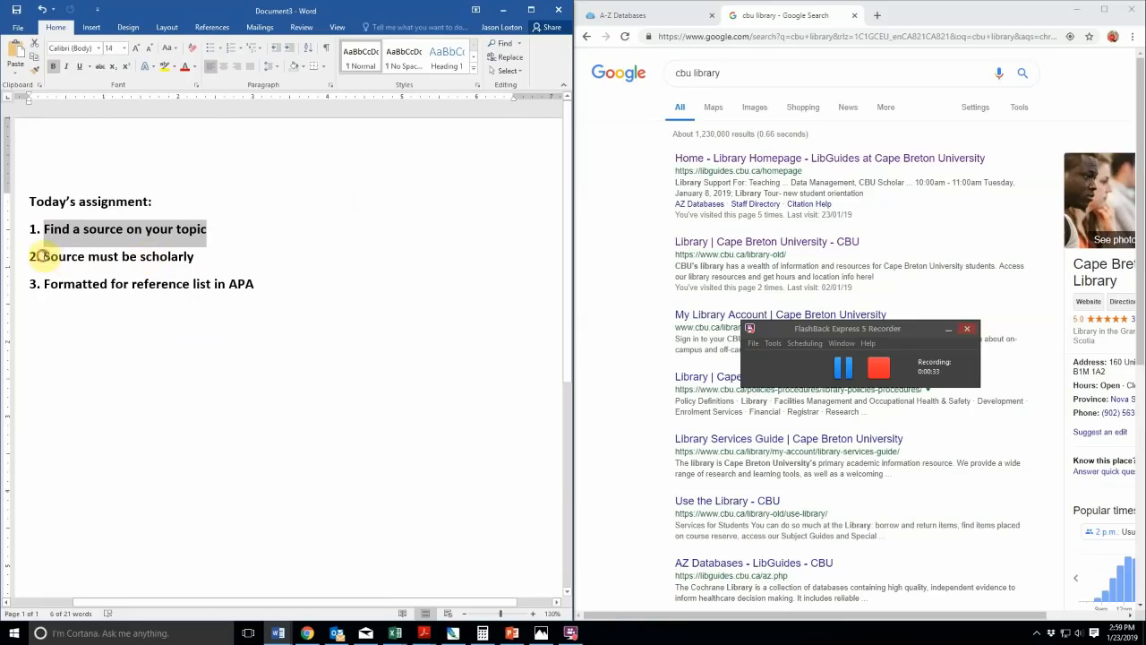
left_click_drag(37, 256, 185, 255)
double_click(184, 256)
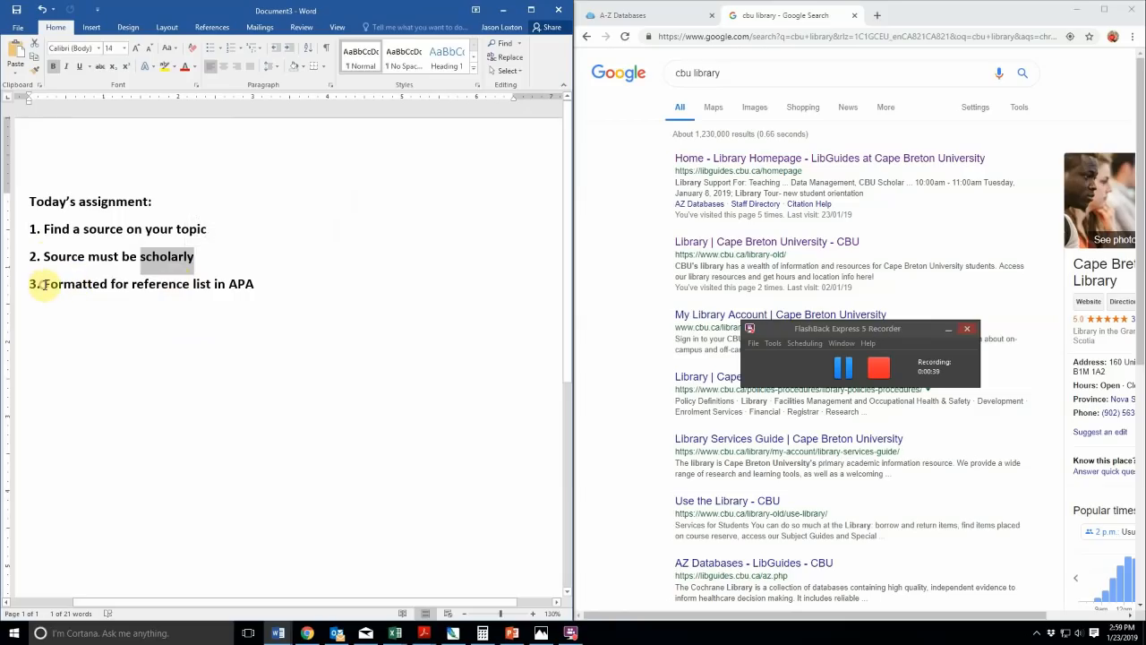
left_click_drag(43, 284, 255, 284)
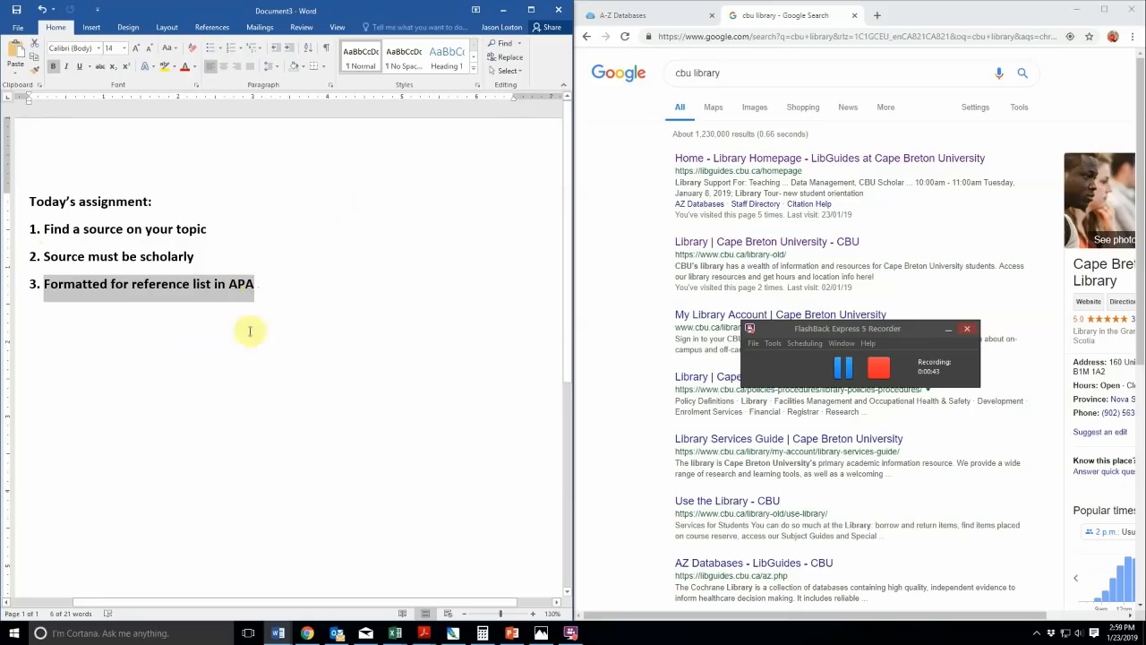
left_click(269, 287)
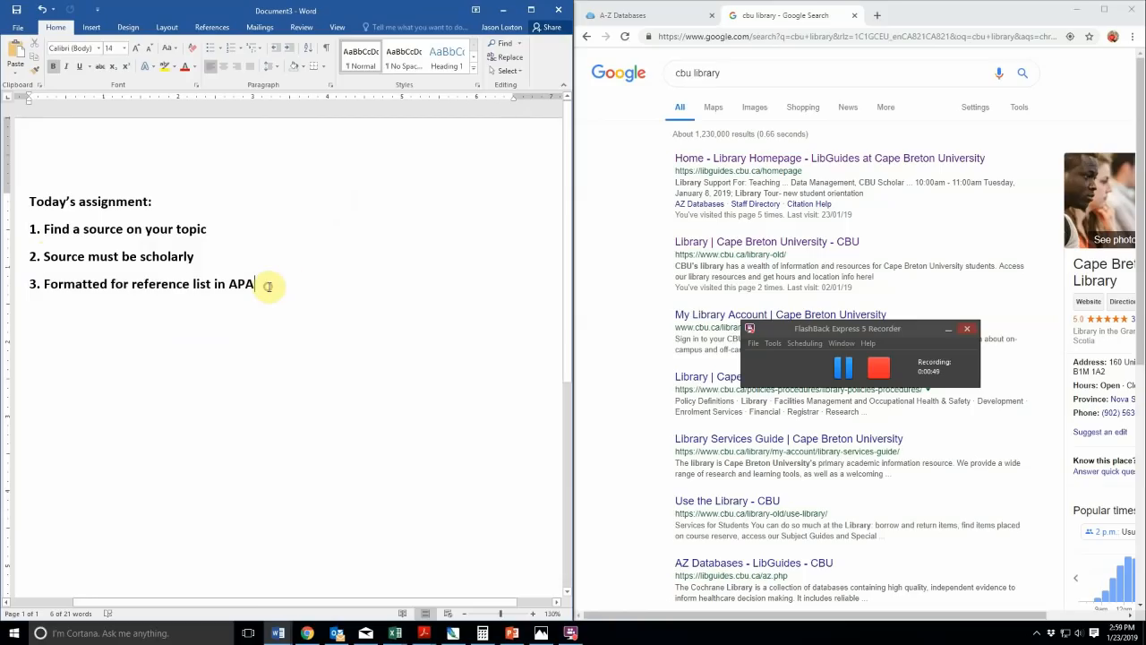
Switch to Chrome, open the Cape Breton University Library homepage from the Google results and maximize the browser window
left_click(652, 16)
left_click(761, 16)
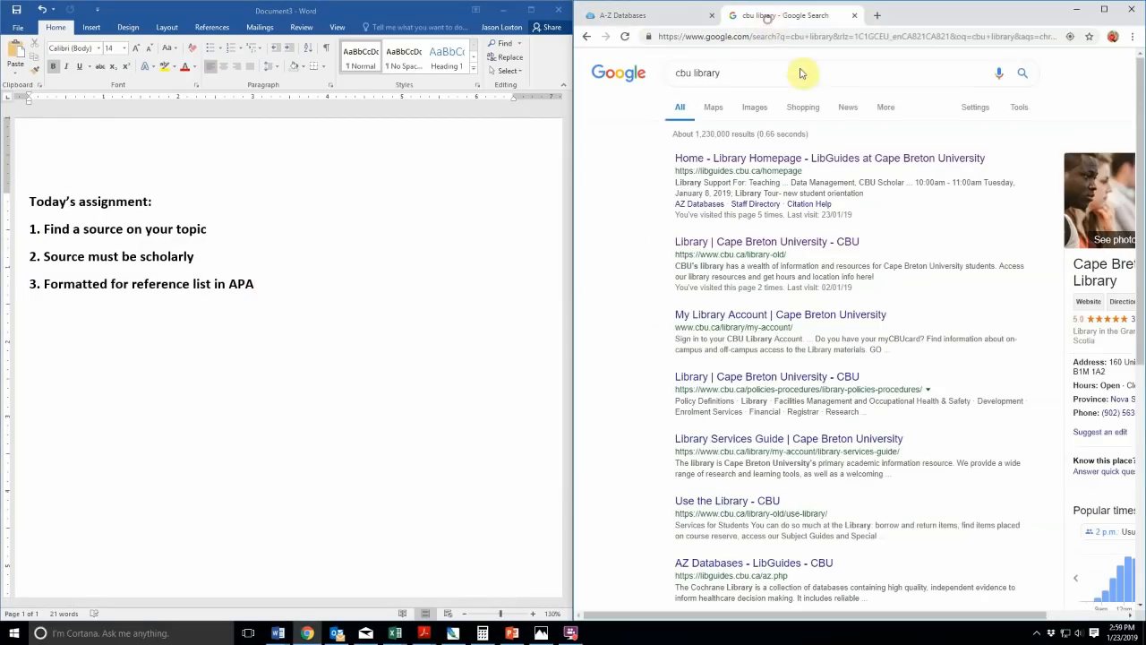
left_click(867, 158)
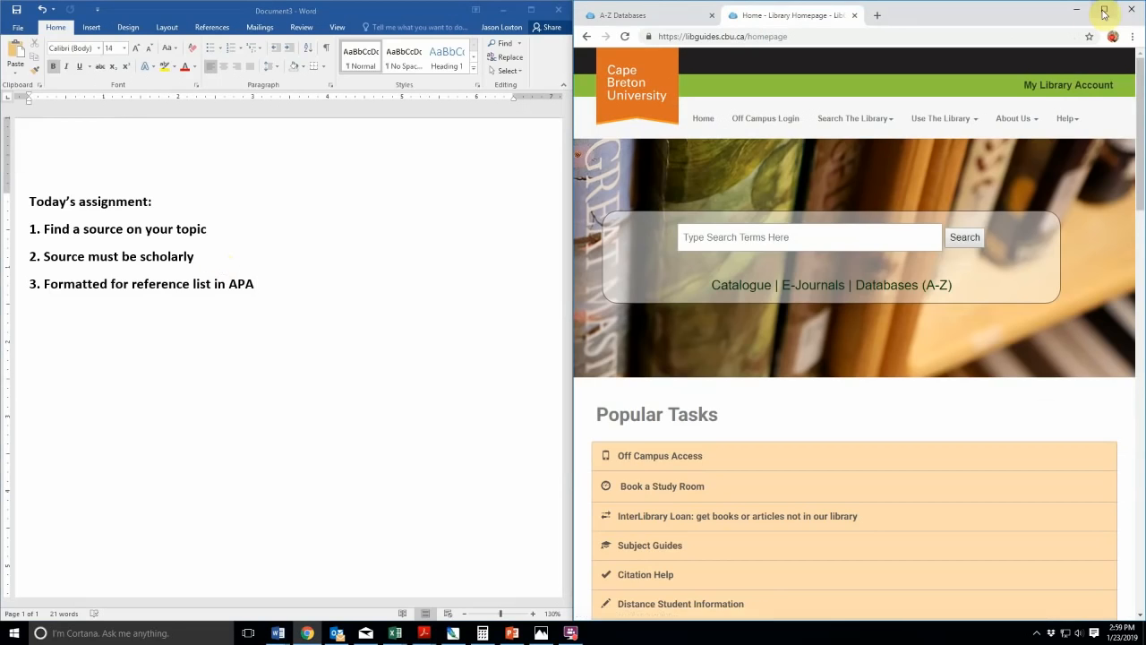
left_click(1104, 9)
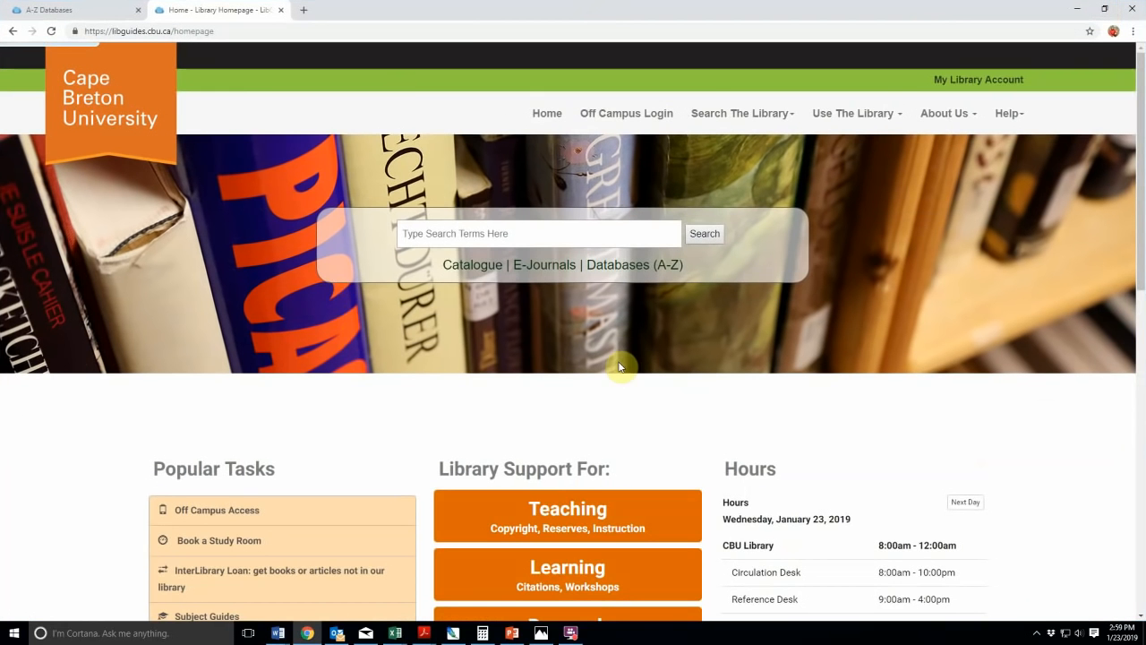
Open the library's Engineering subject guide under School of Science and Technology
scroll(619, 367, "down", 3)
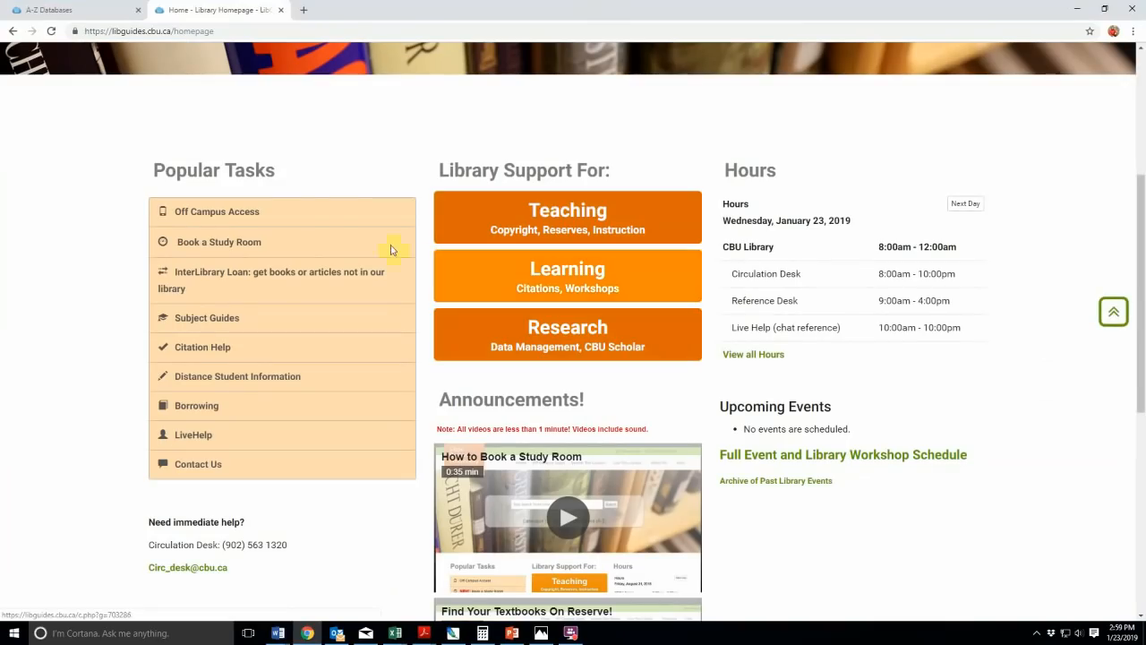
left_click(190, 326)
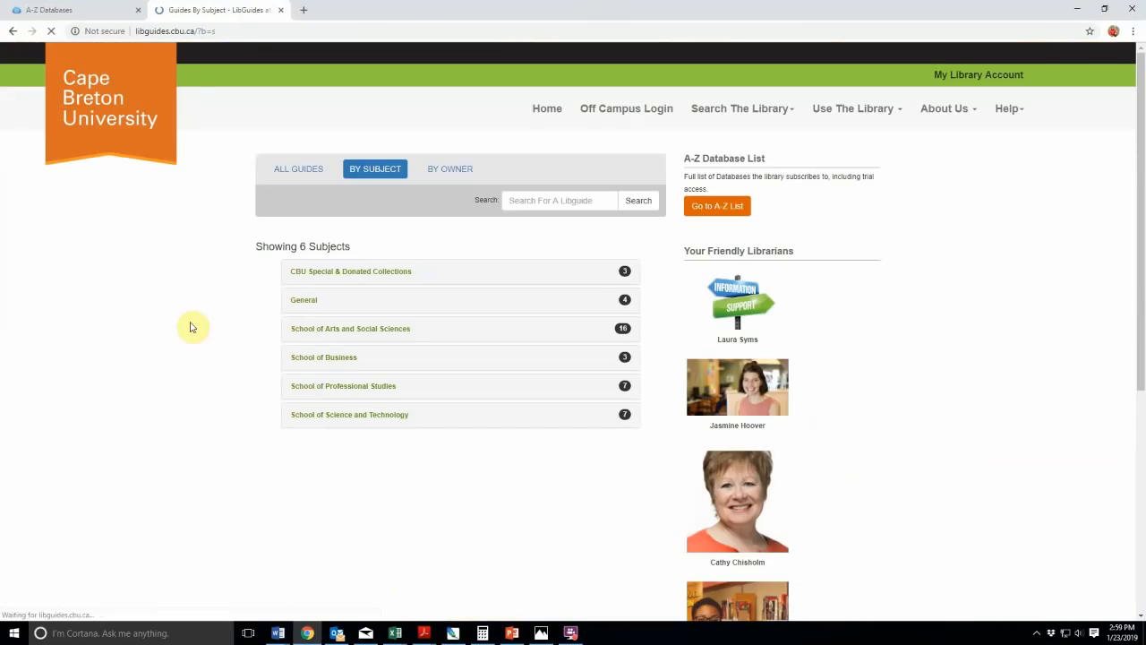
left_click(315, 413)
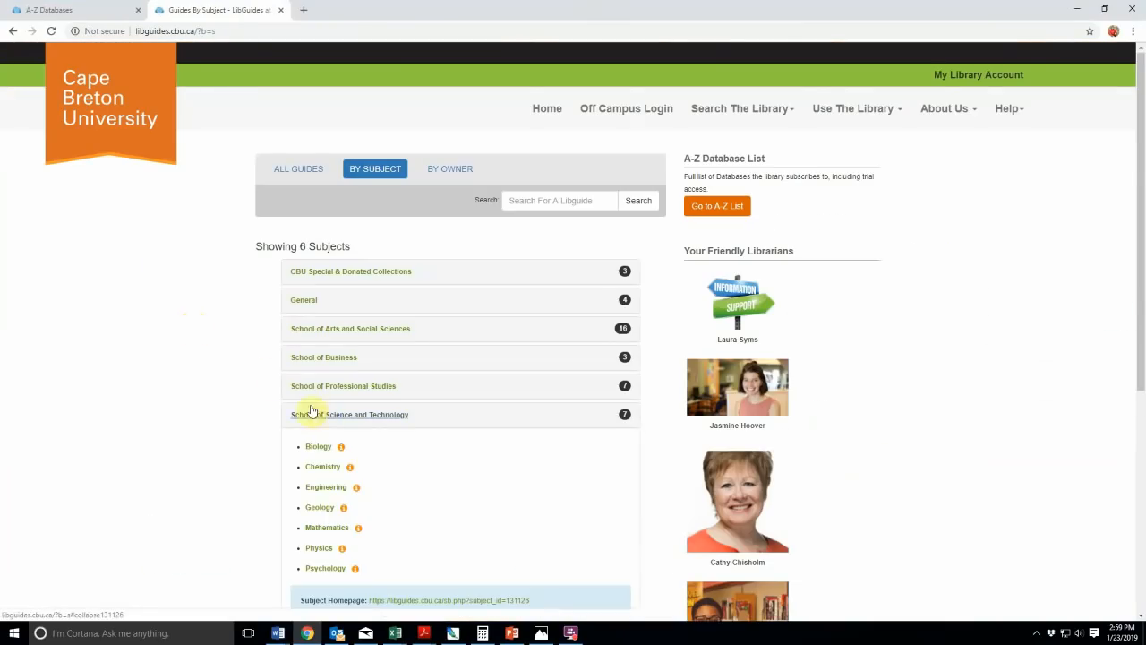
scroll(167, 366, "down", 3)
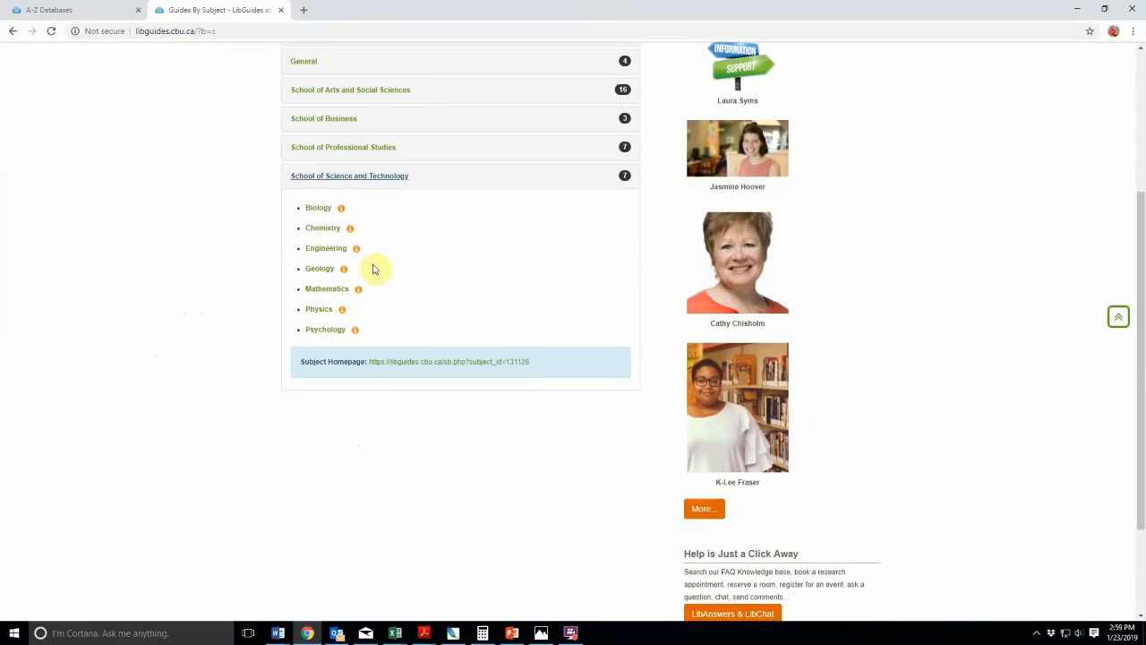
left_click(324, 248)
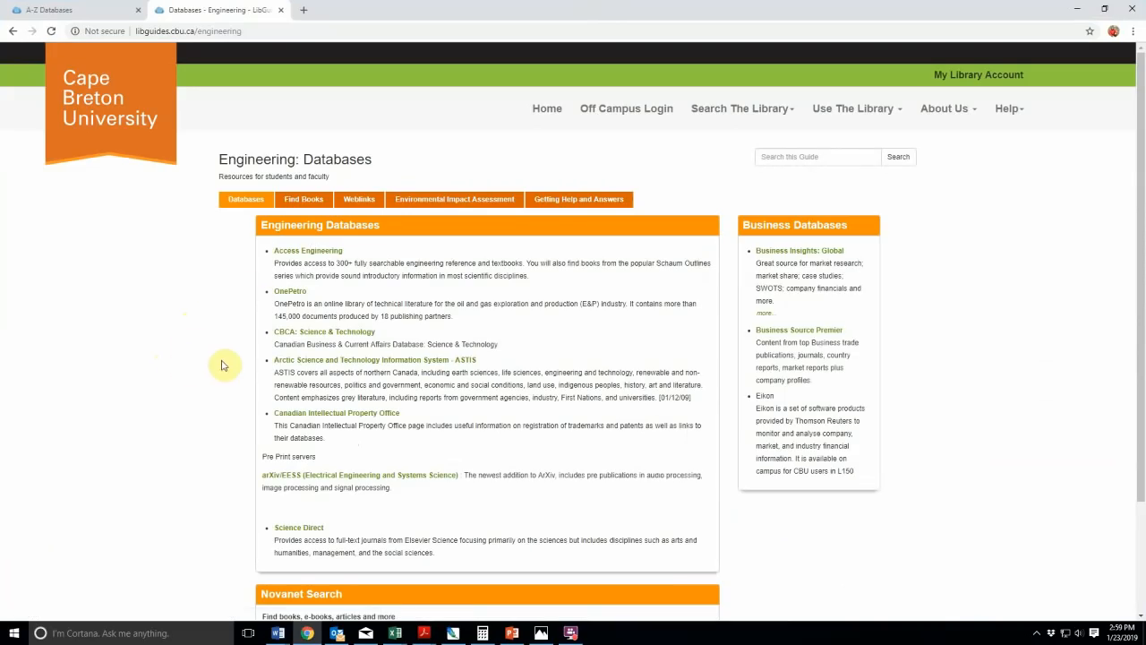
Enlarge the Engineering guide page and examine its listed databases, highlighting part of the Science Direct description
key("ctrl+plus")
key("ctrl+plus")
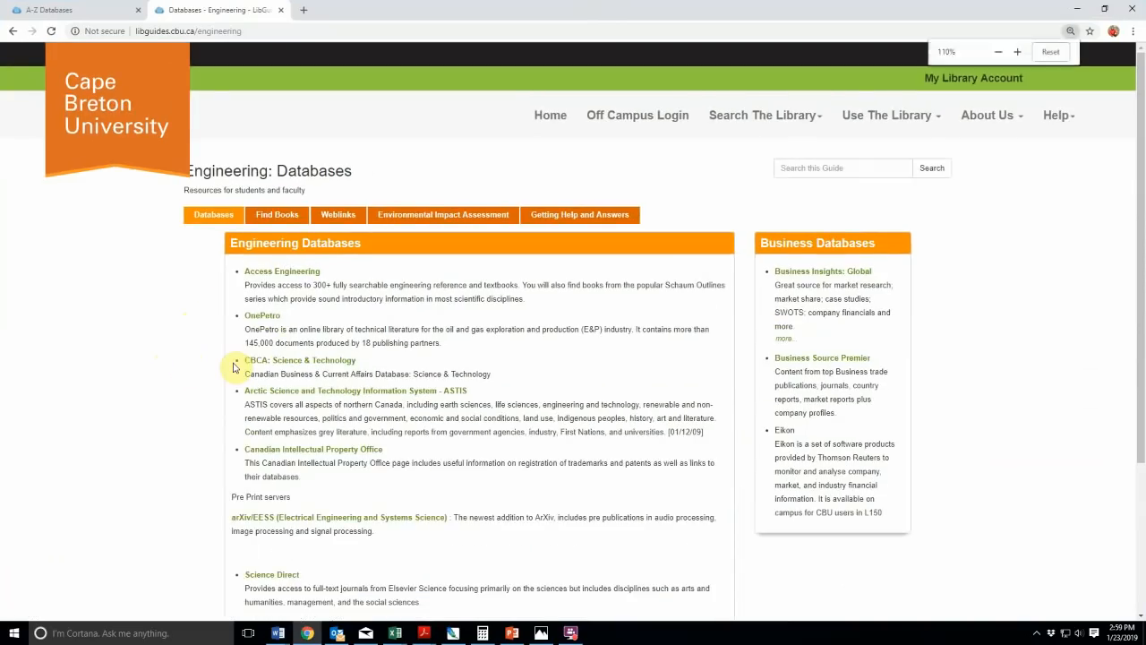
scroll(224, 347, "down", 1)
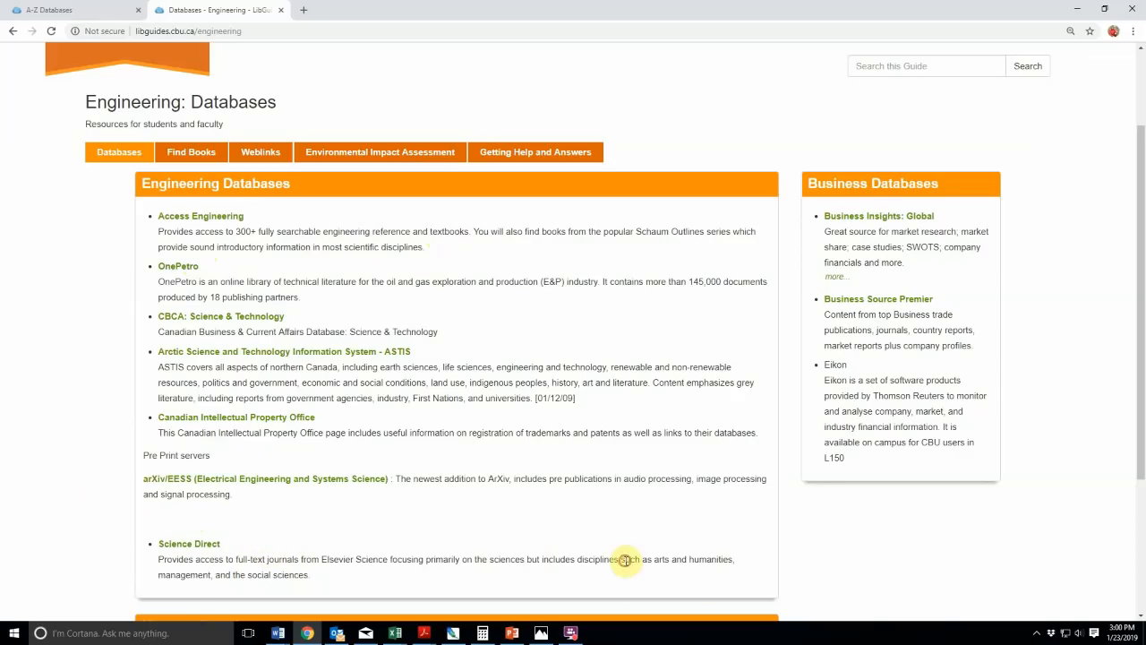
left_click_drag(622, 559, 716, 562)
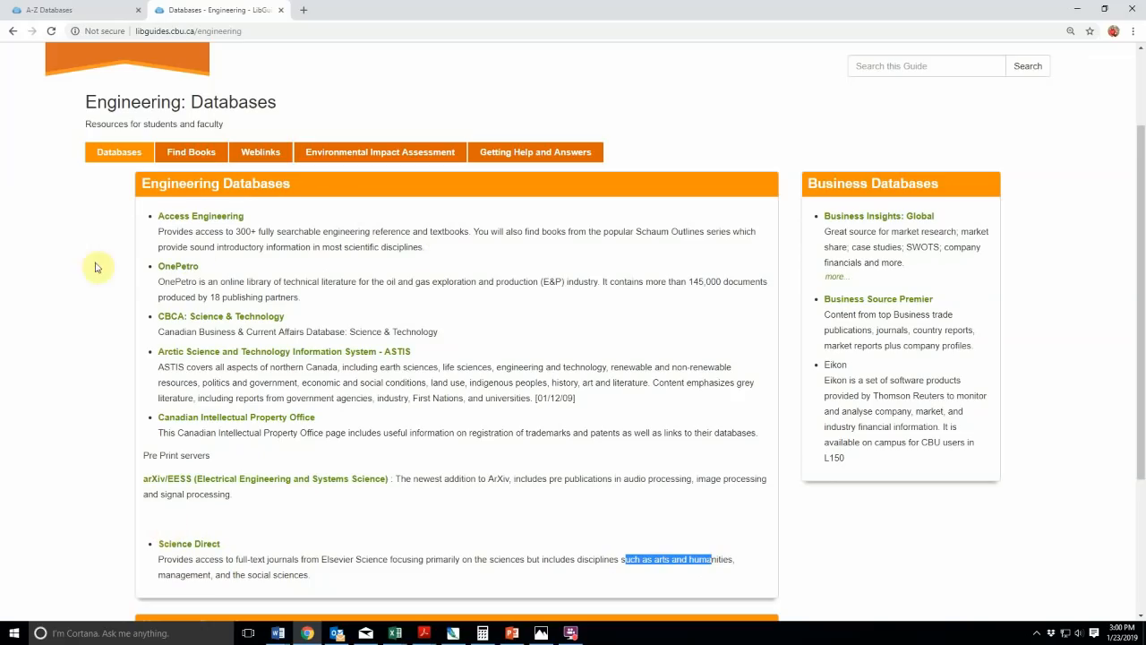
Go back to the library homepage and reduce the page zoom to 90%
left_click(11, 31)
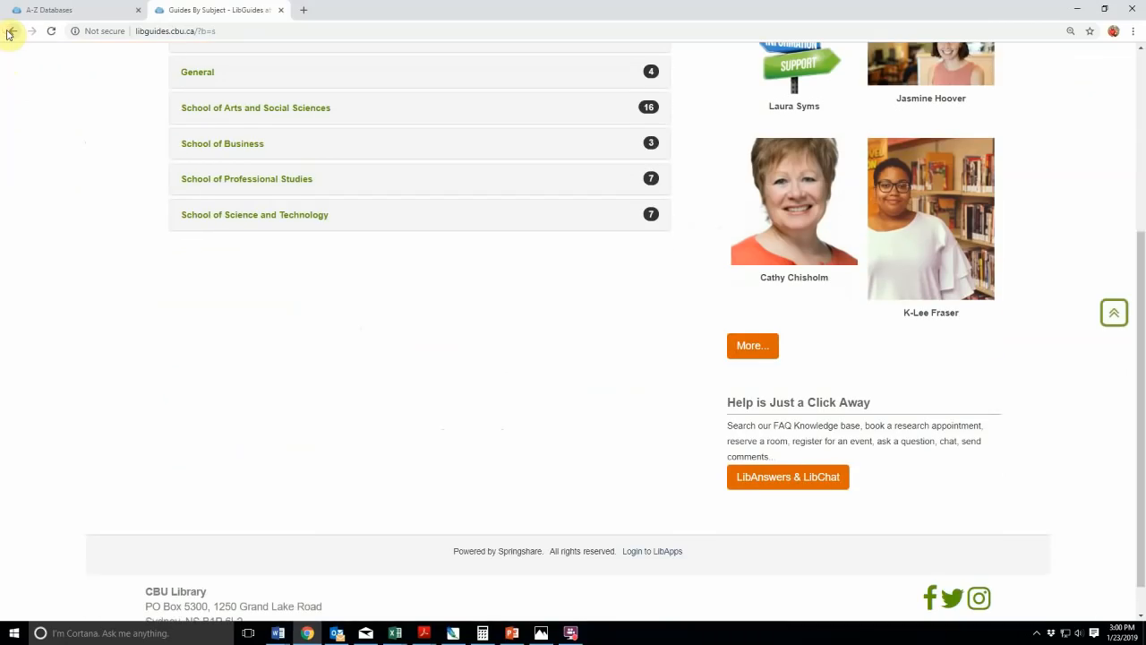
scroll(243, 298, "up", 3)
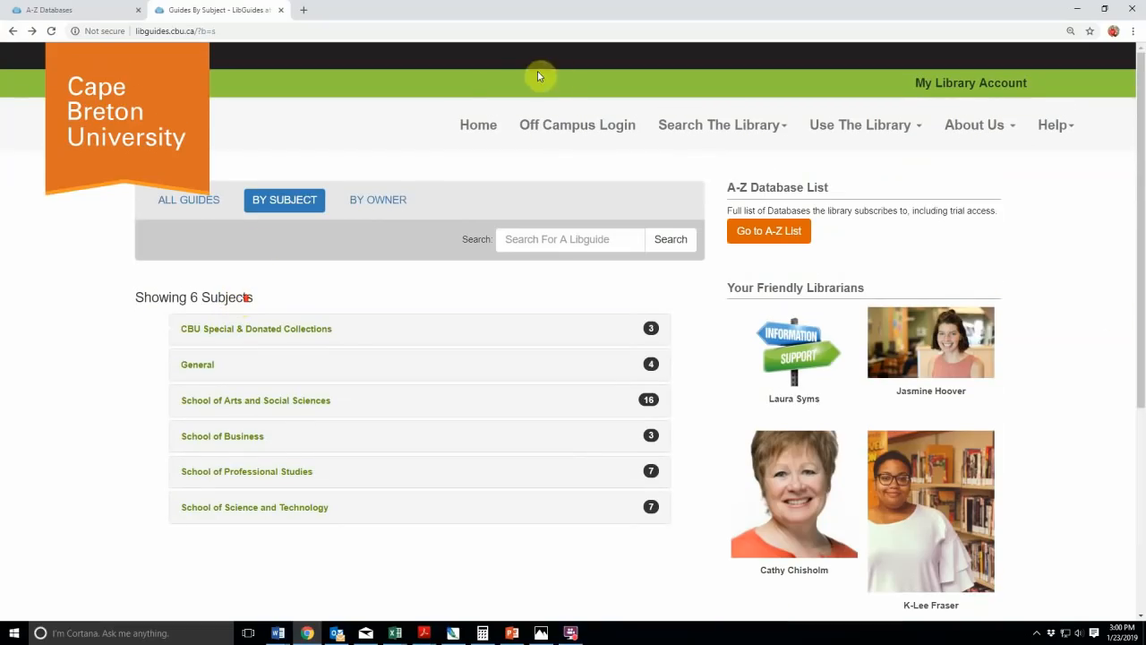
left_click(15, 34)
scroll(469, 243, "down", 4)
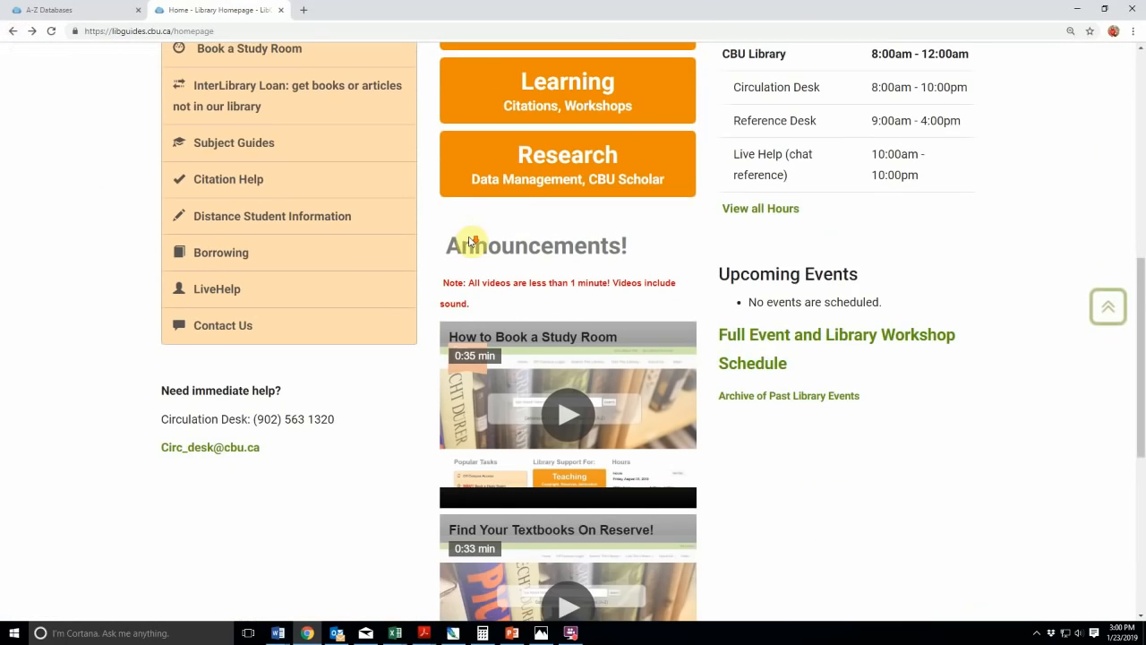
scroll(472, 239, "down", 1)
scroll(470, 237, "down", 3, "ctrl")
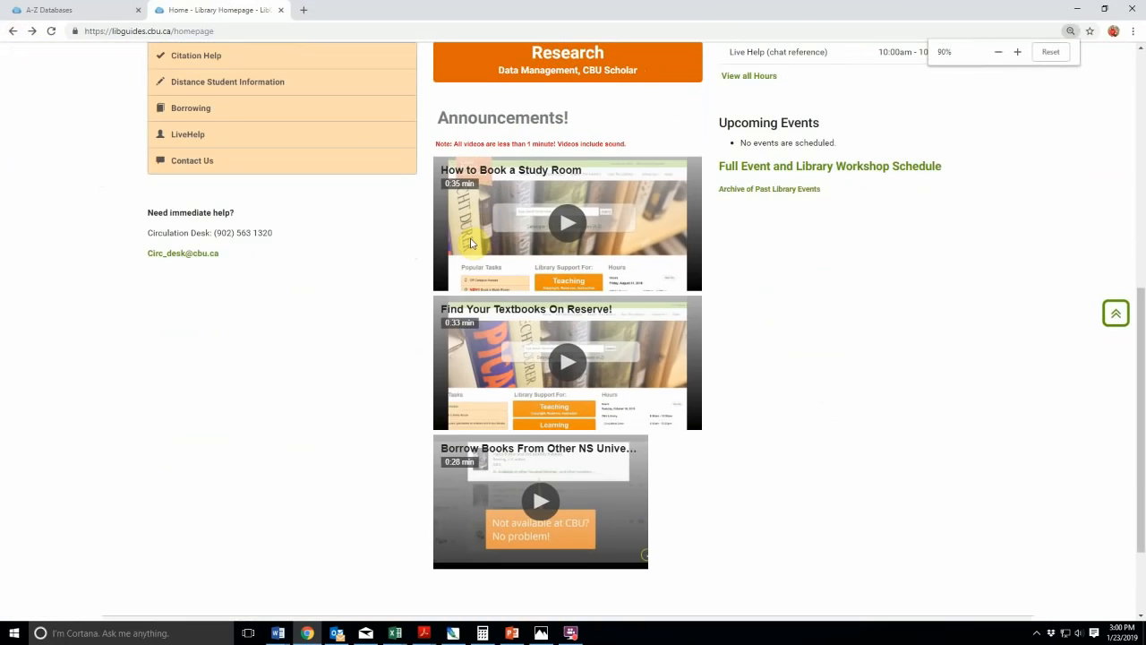
Open the library's Databases (A-Z) list and launch Google Scholar from its popular databases
scroll(471, 243, "up", 5)
scroll(686, 281, "down", 1)
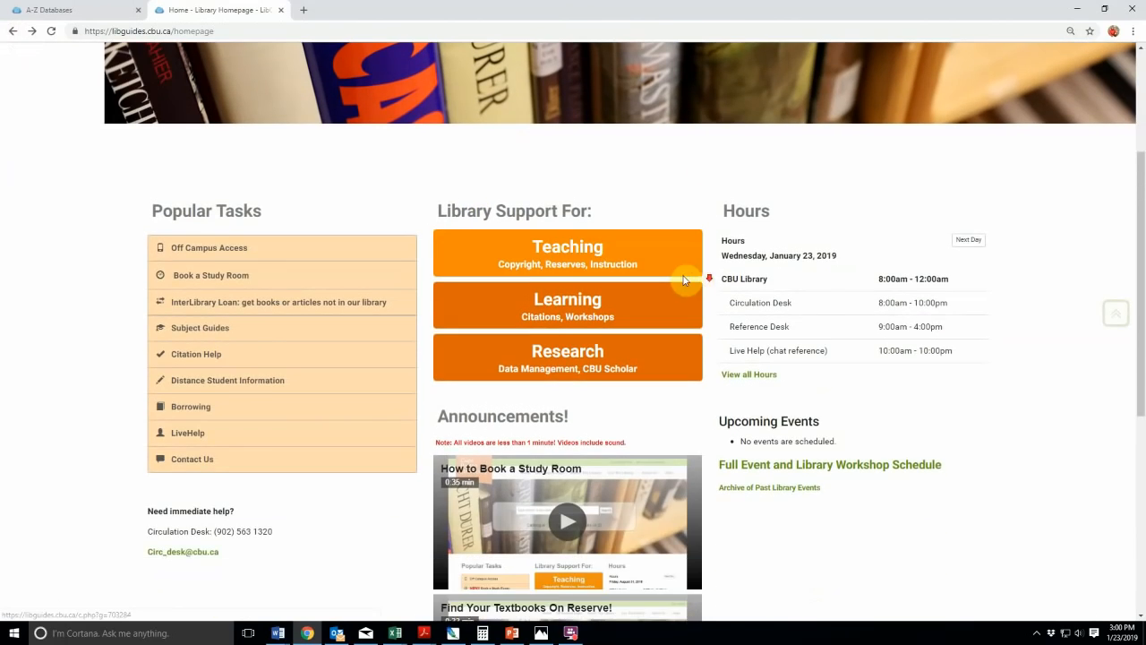
scroll(665, 268, "up", 1)
scroll(667, 232, "up", 2)
left_click(684, 205)
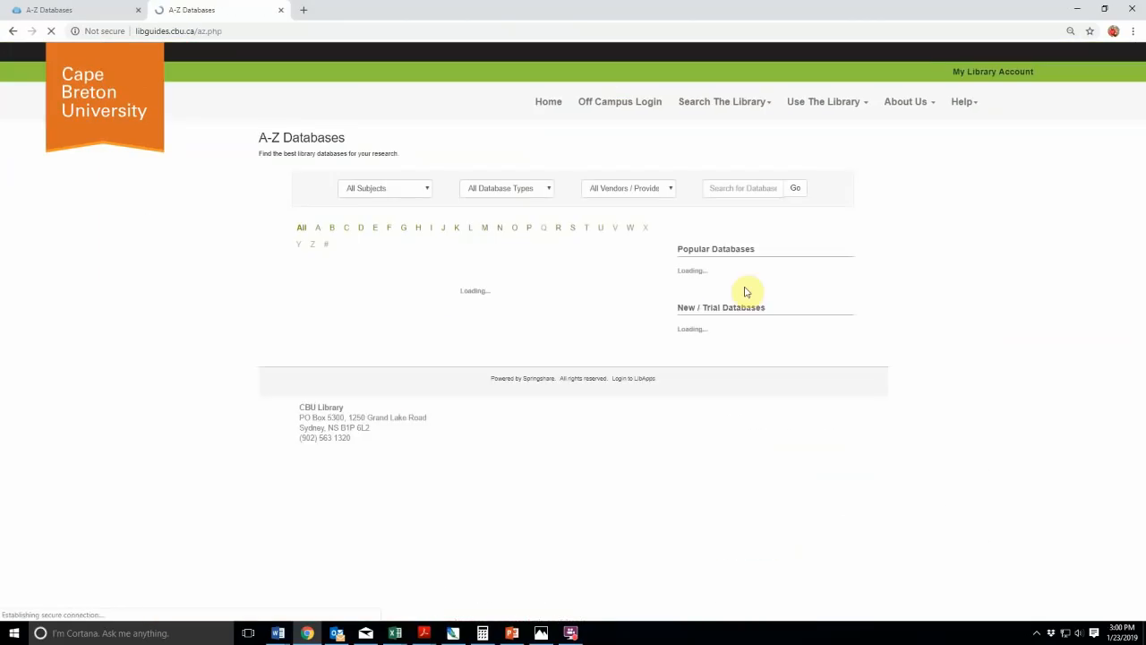
scroll(742, 288, "down", 2)
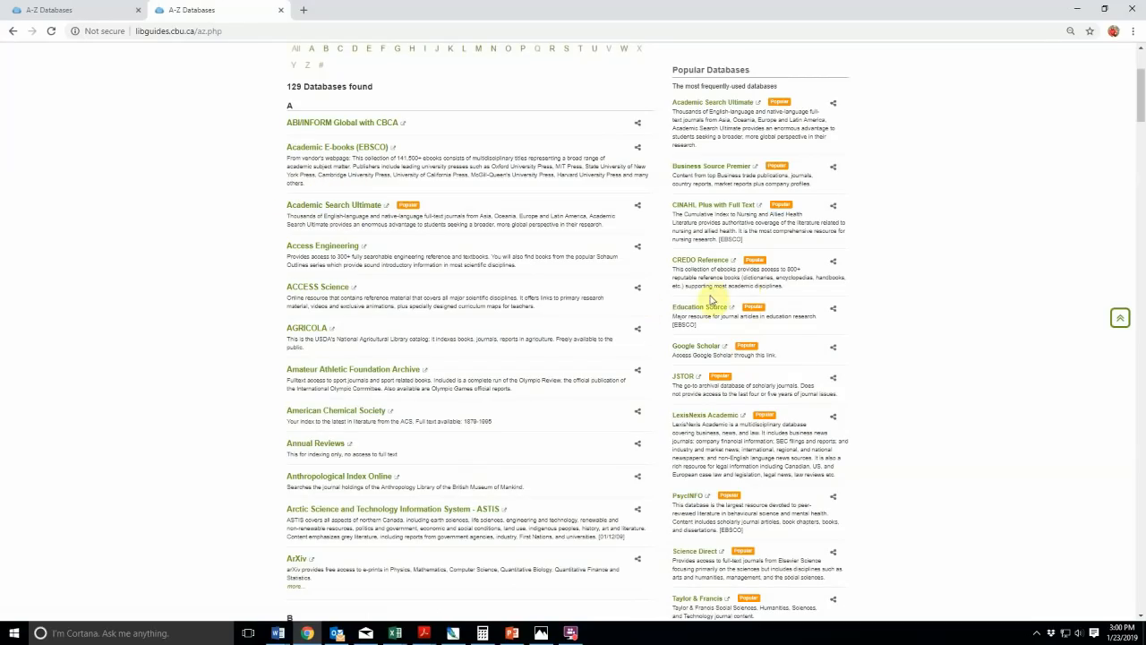
left_click(694, 354)
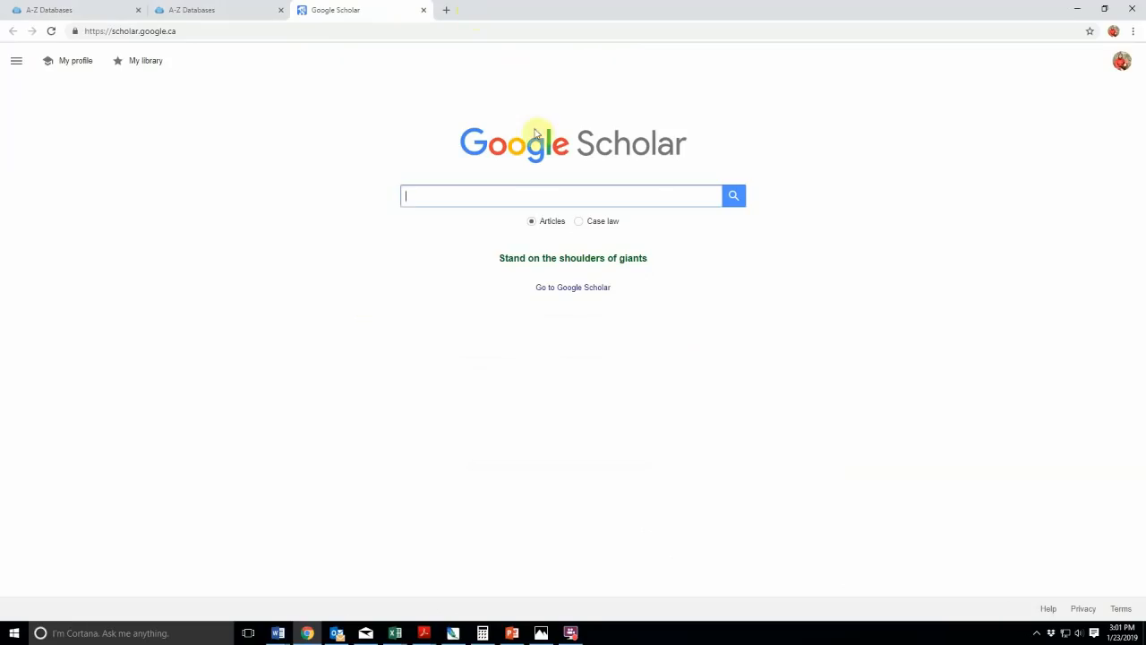
Place the browser beside Word and add the line "Topic: Oil Production in the Permian Basin, USA" below the assignment list
left_click_drag(776, 9, 1144, 21)
left_click(275, 270)
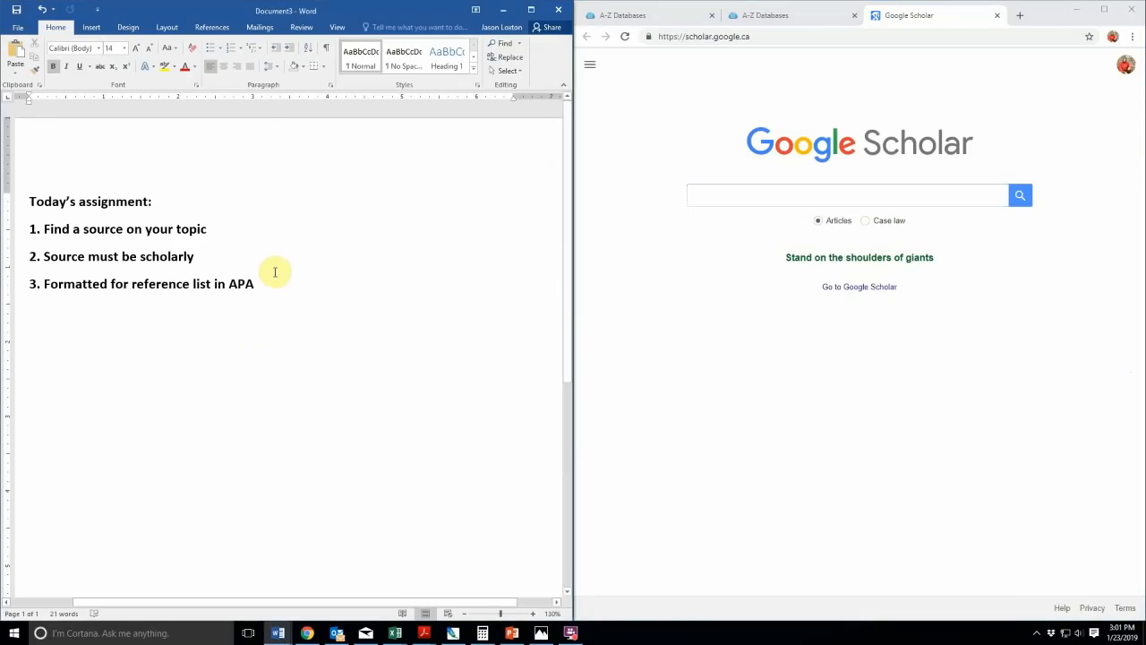
key("Return")
key("Return")
type("To")
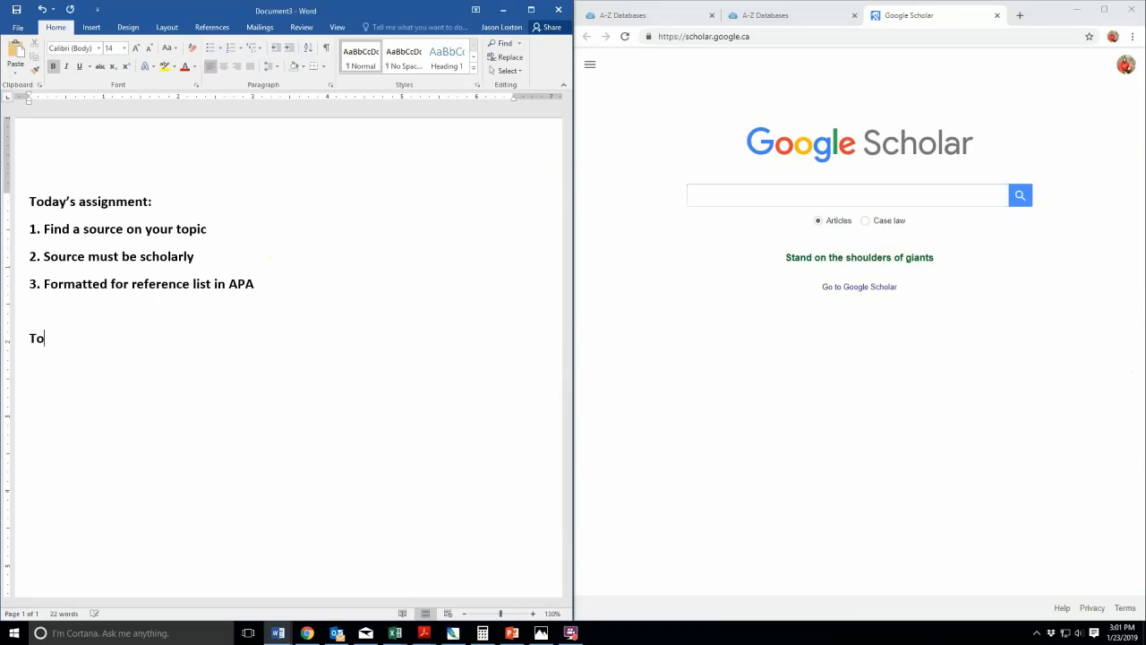
type("pic: Oil Producti")
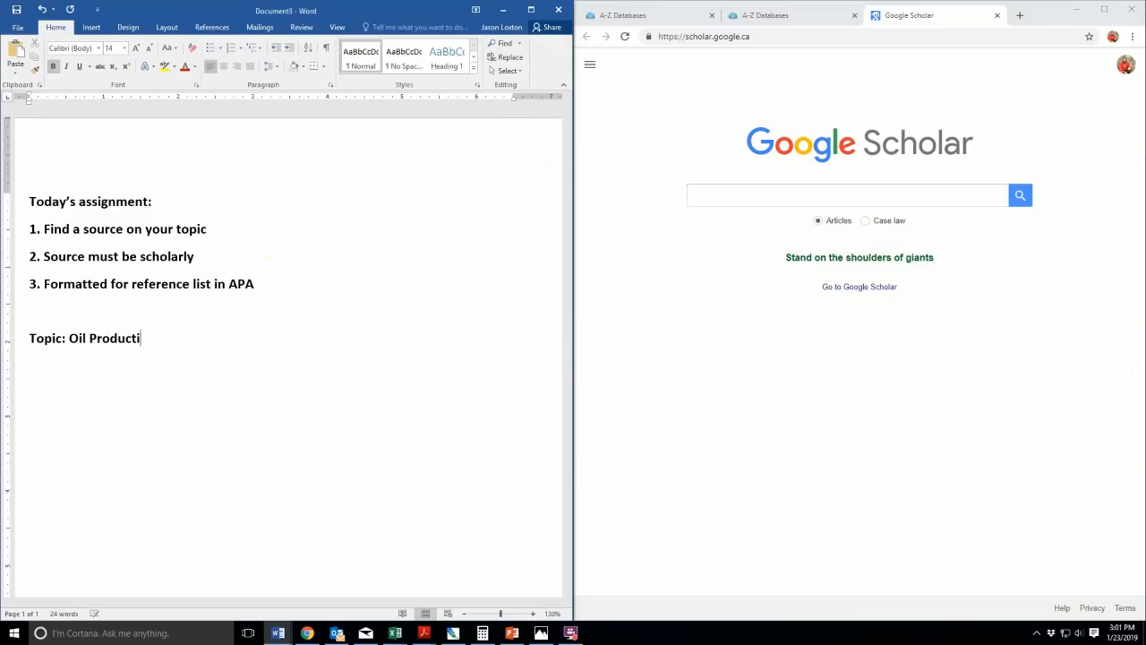
type("on in the Permian Basin")
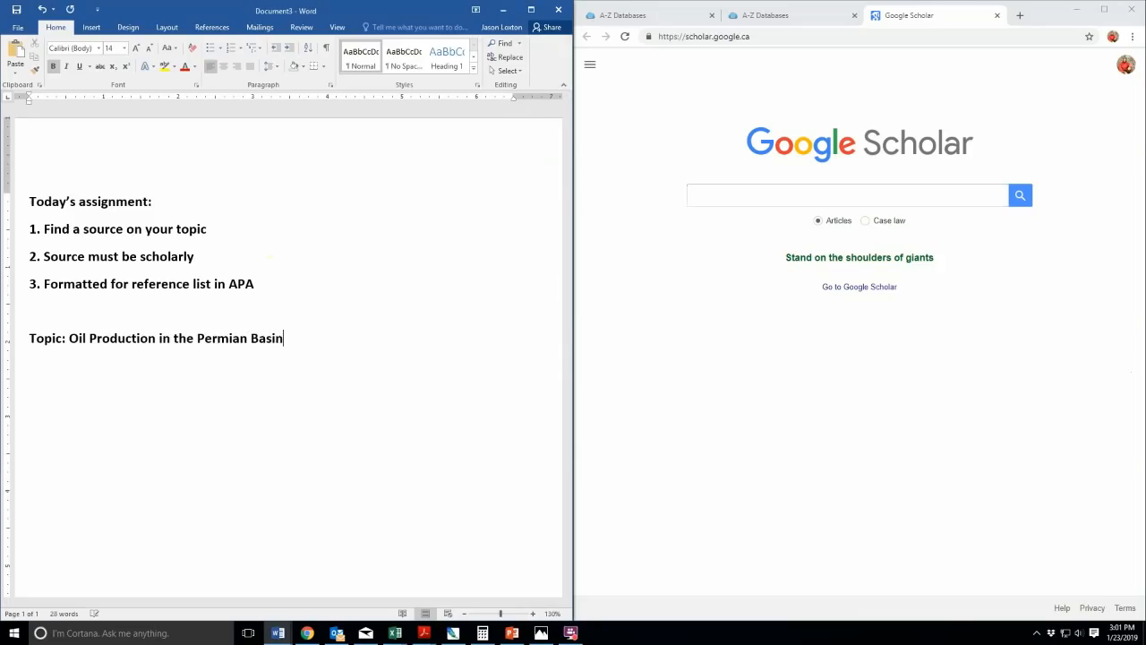
type(", USA")
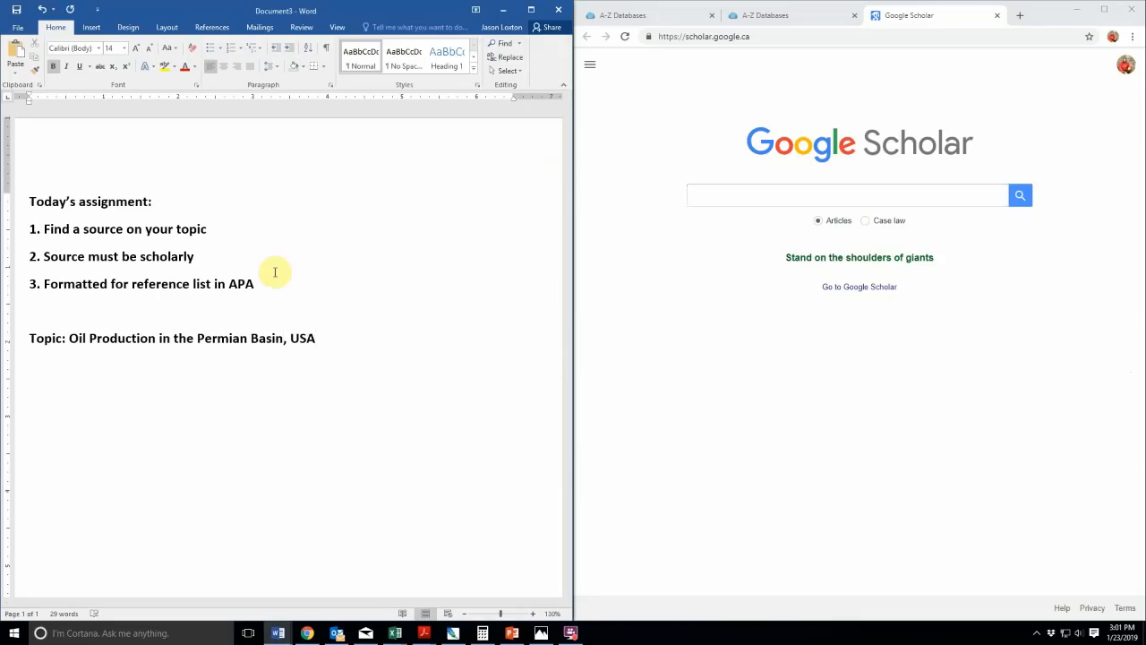
key("Return")
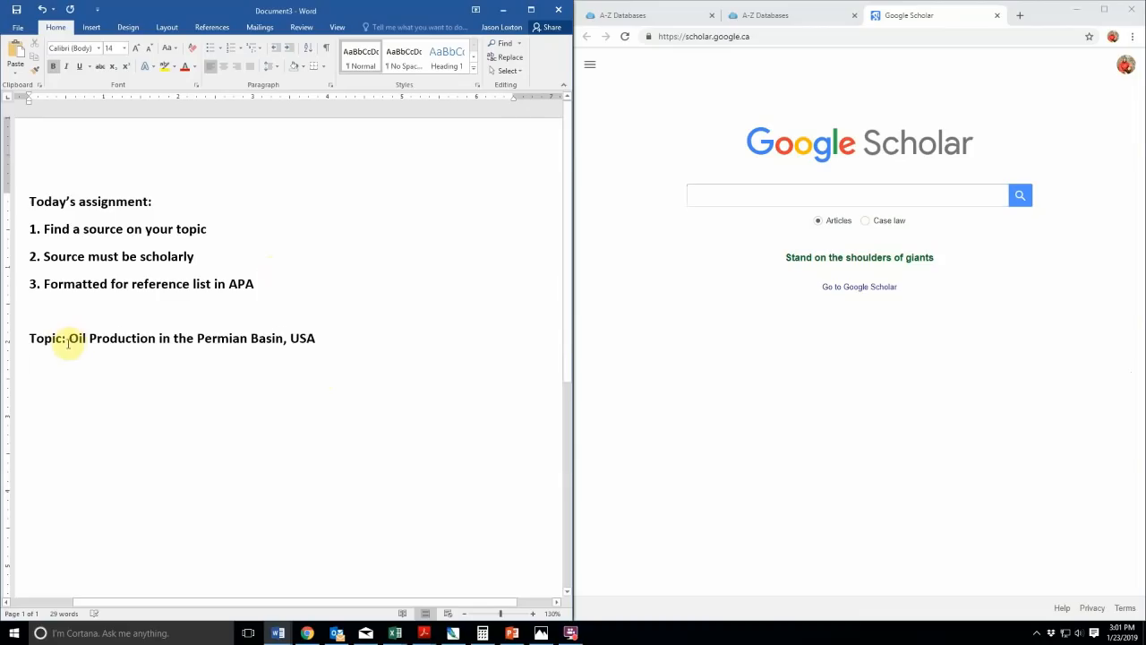
Search Google Scholar for "Oil production permian basin" and maximize the browser window
left_click(757, 196)
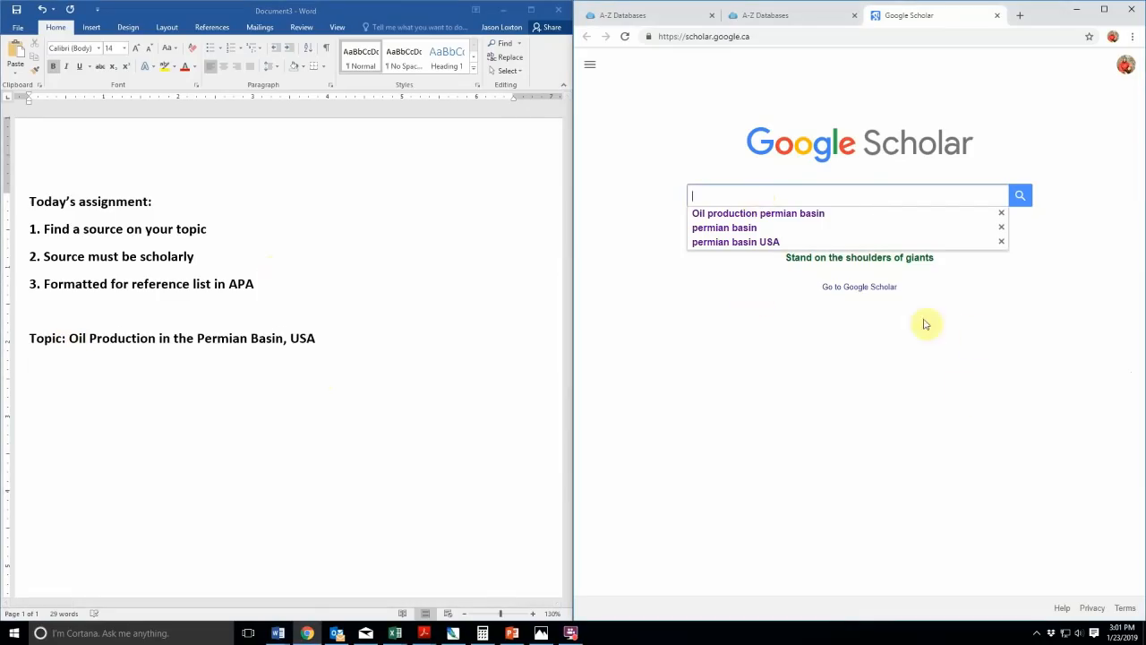
left_click(711, 215)
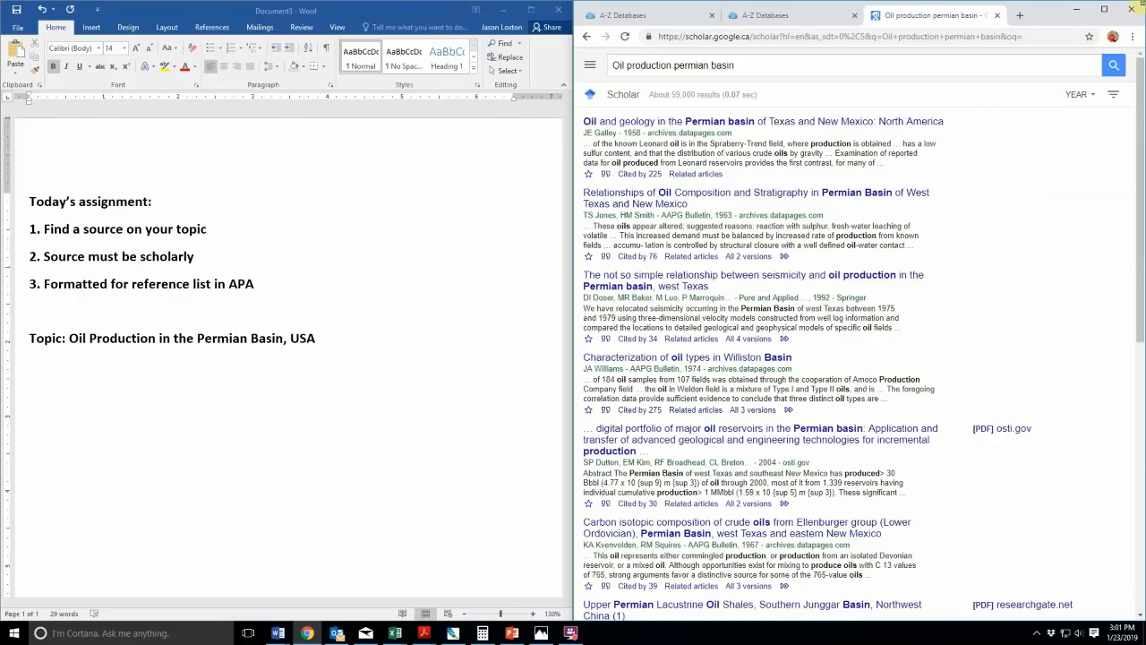
left_click(1104, 9)
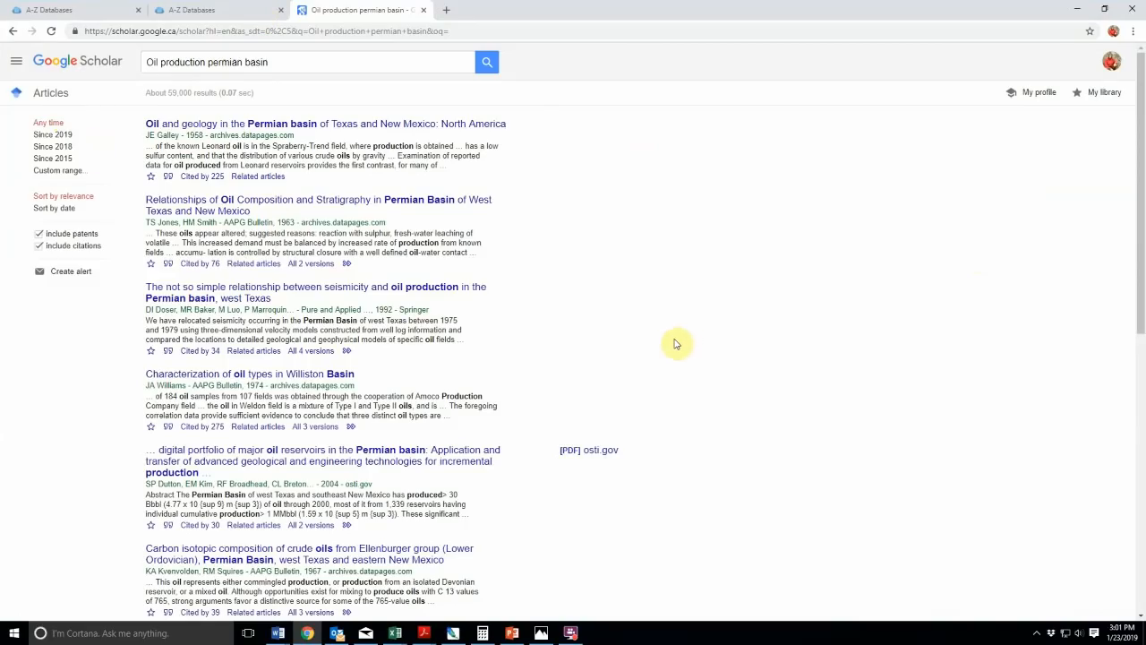
Limit the results to articles since 2015 and open "Water issues related to transitioning from conventional to unconventional oil production in the Permian Basin"
left_click(37, 165)
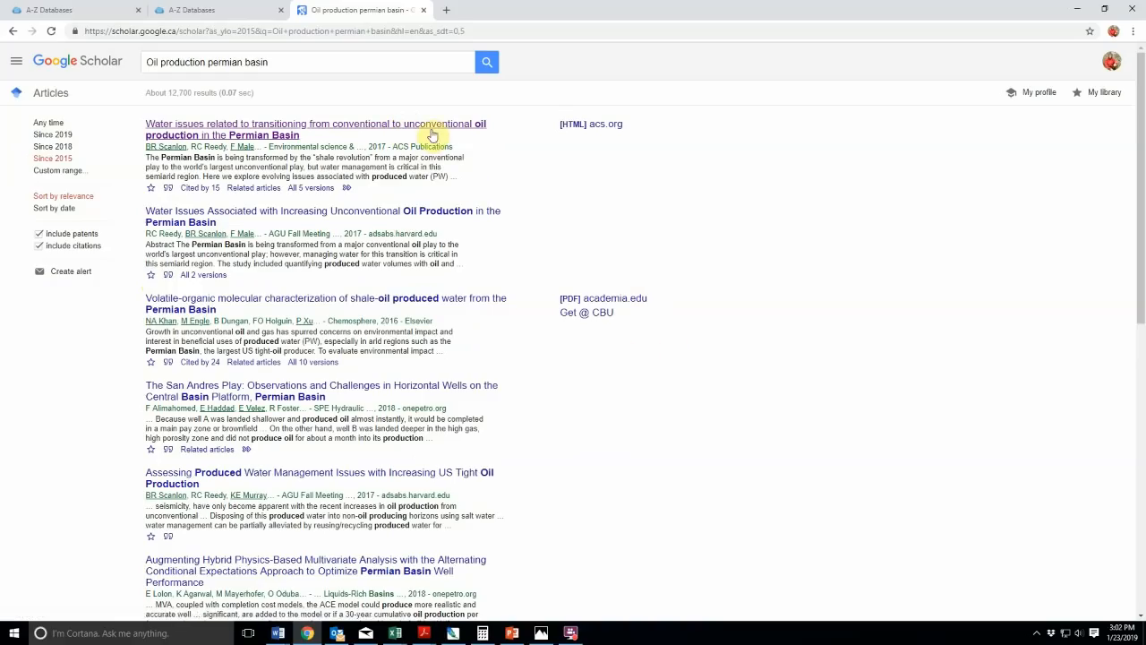
left_click(431, 135)
scroll(320, 266, "down", 2)
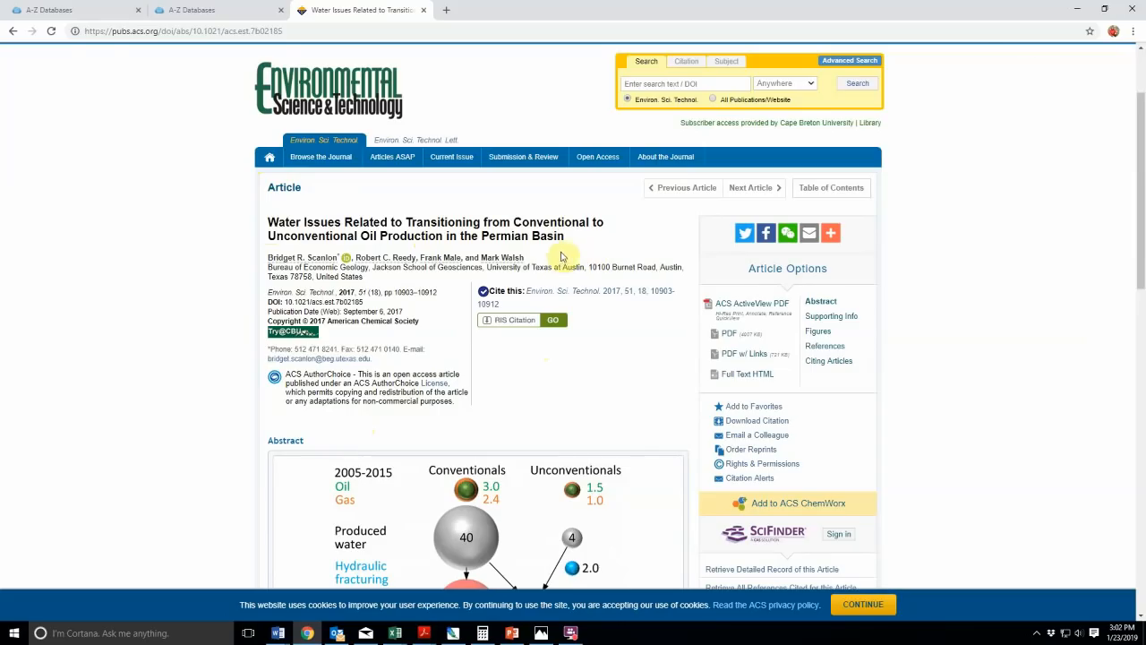
Place the browser beside Word and add the line "Reference:" below the topic line, followed by an empty line
left_click_drag(966, 14, 1145, 57)
left_click(332, 358)
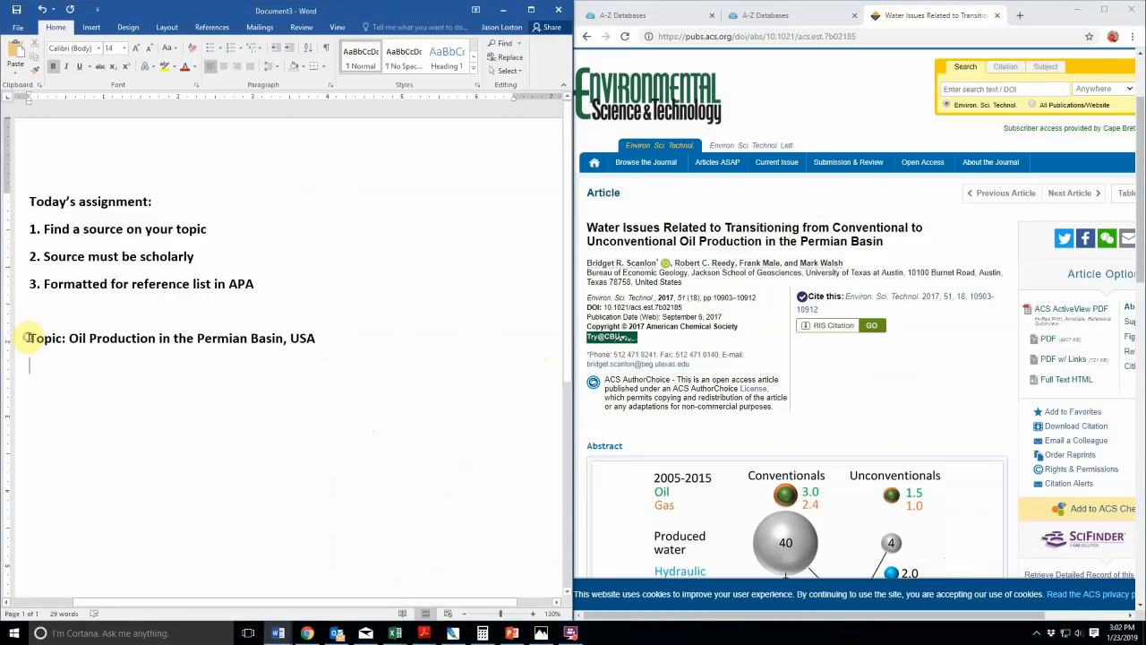
left_click_drag(30, 337, 65, 339)
left_click_drag(368, 337, 76, 341)
left_click(329, 338)
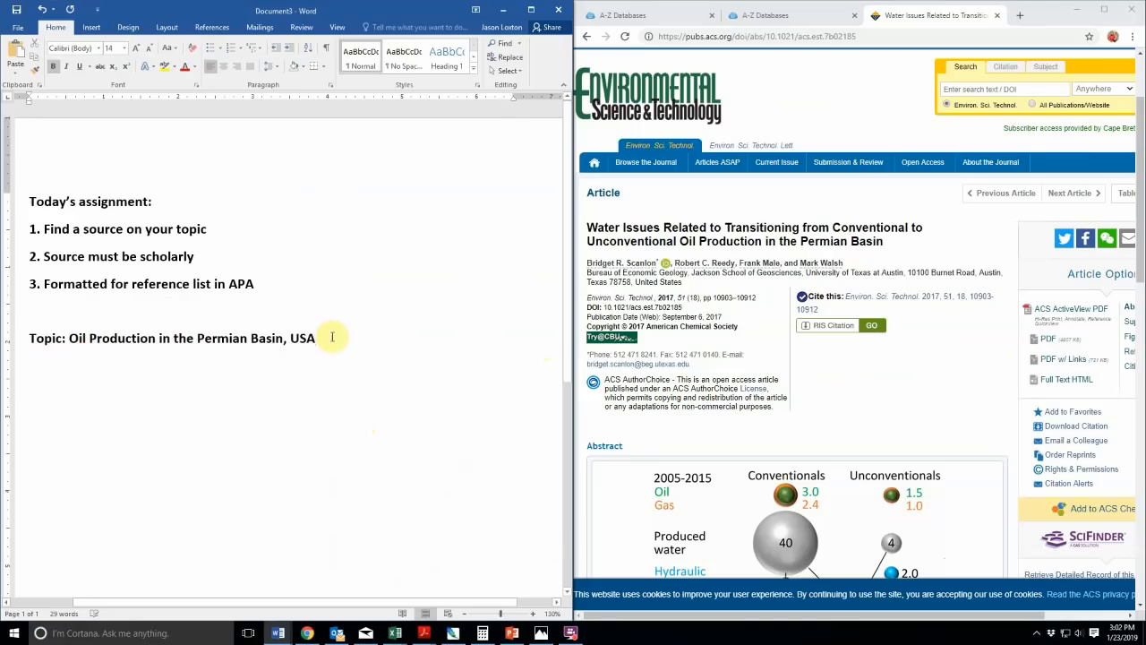
key("Return")
type("Referenc")
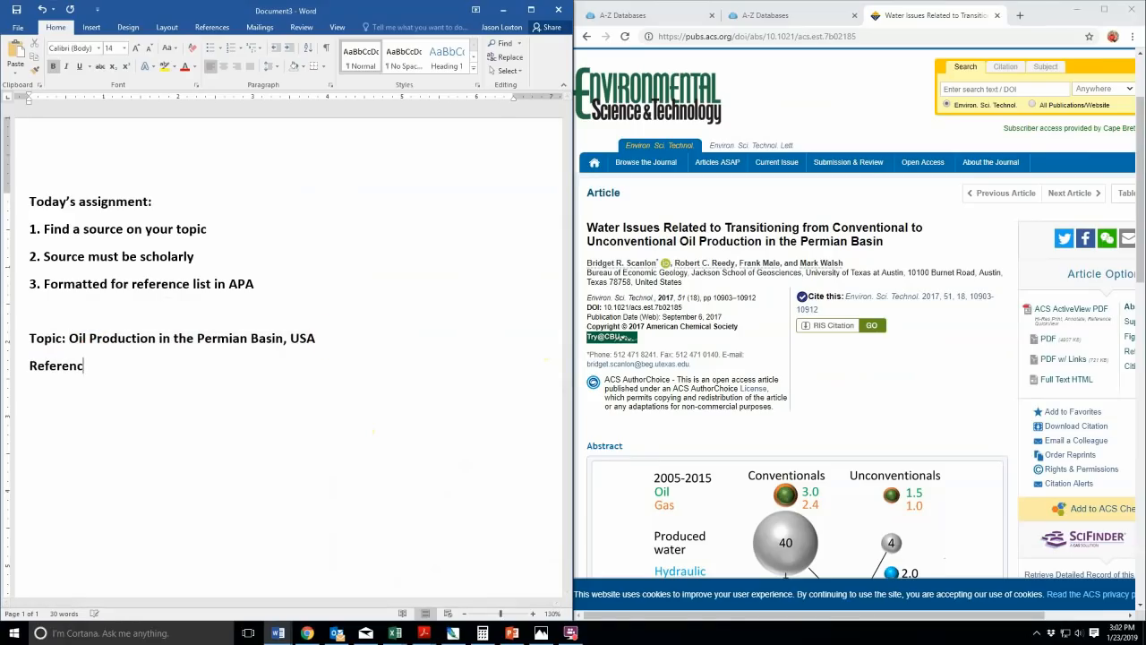
type("e")
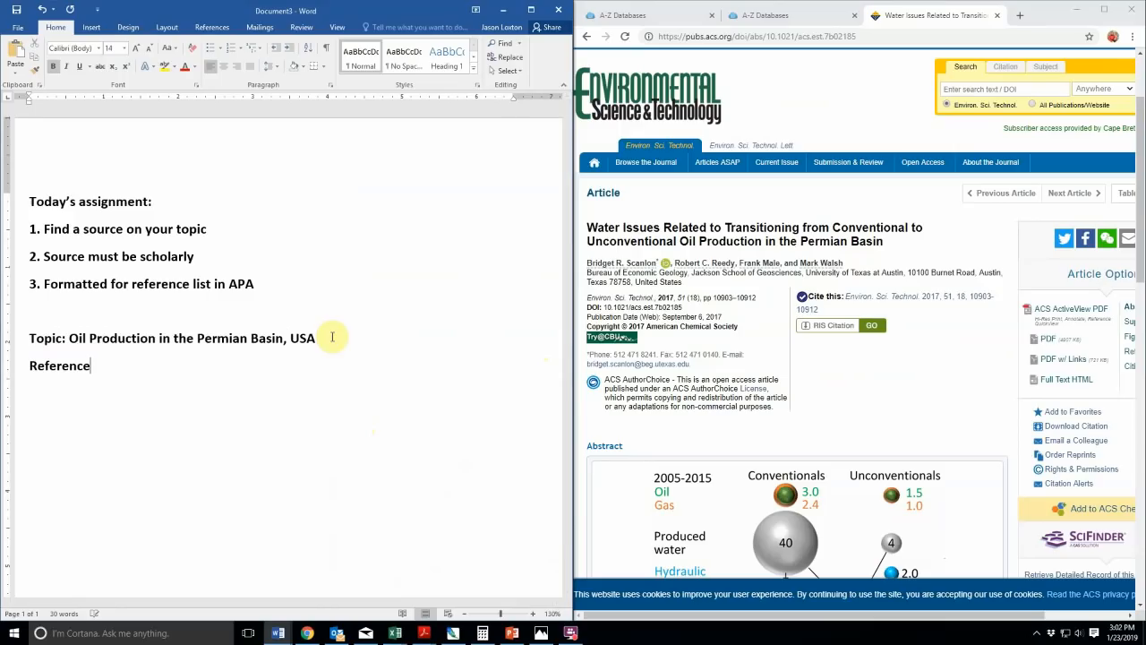
type(":")
key("Return")
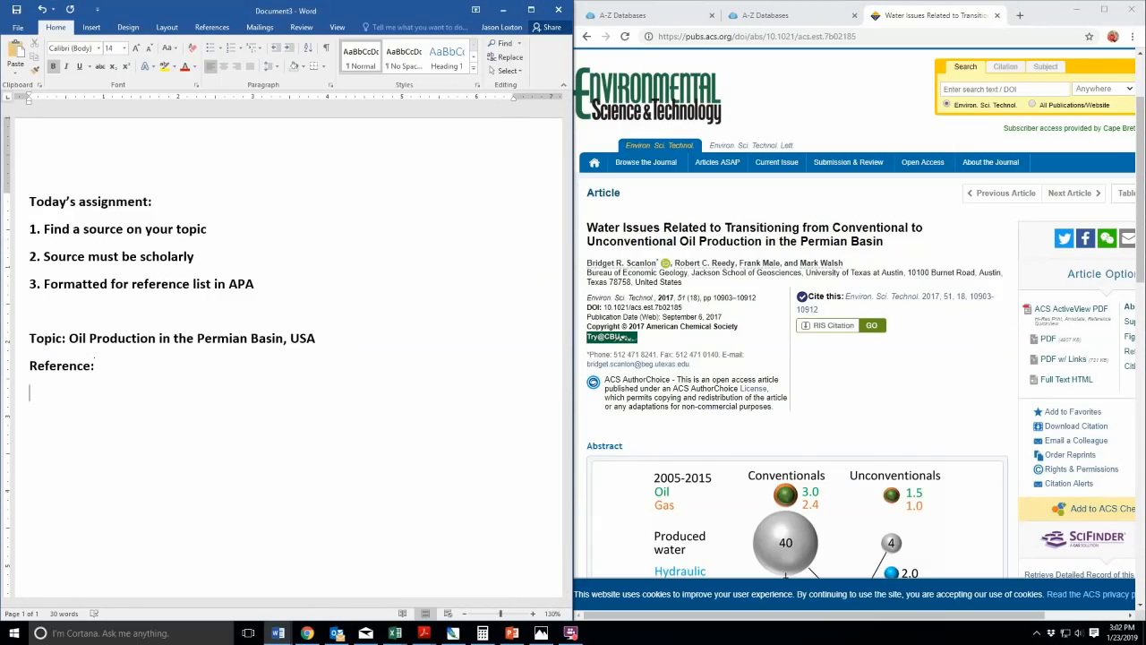
Search Google for "apa citation reference" in a new browser tab and look through the results
left_click(1019, 16)
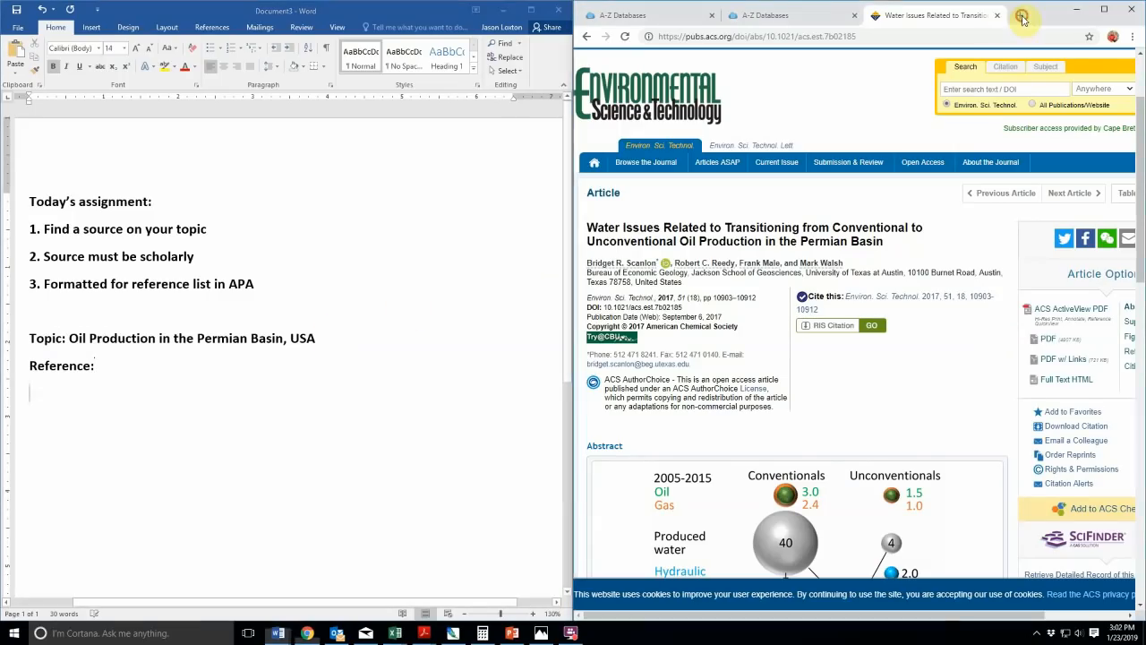
type("APA ")
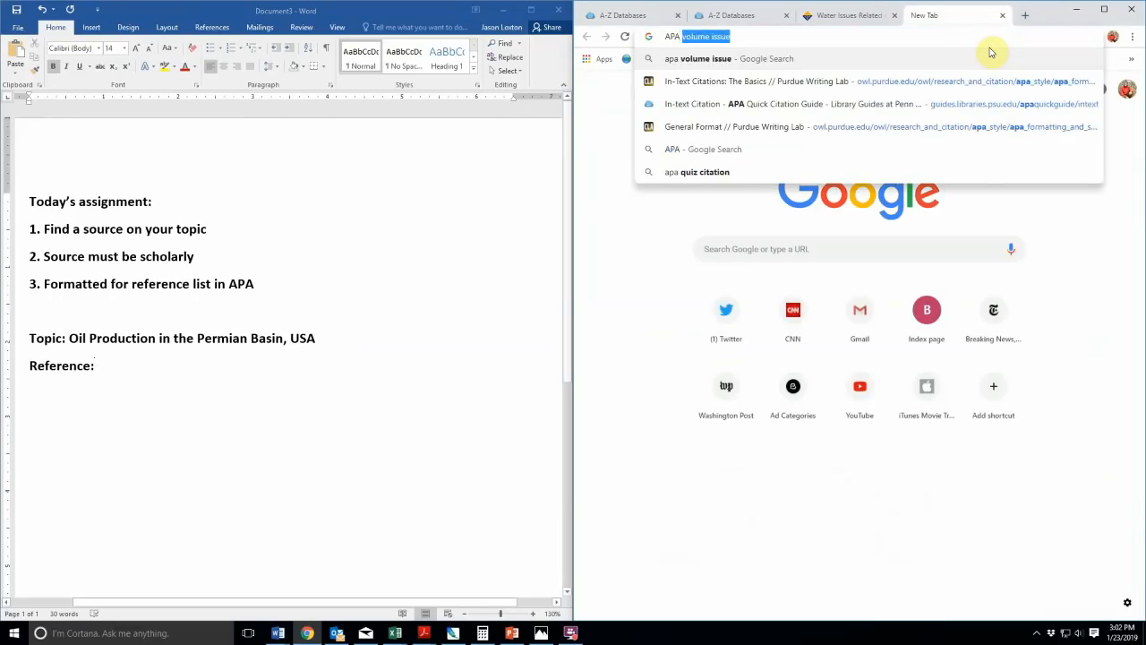
type("citation referenc")
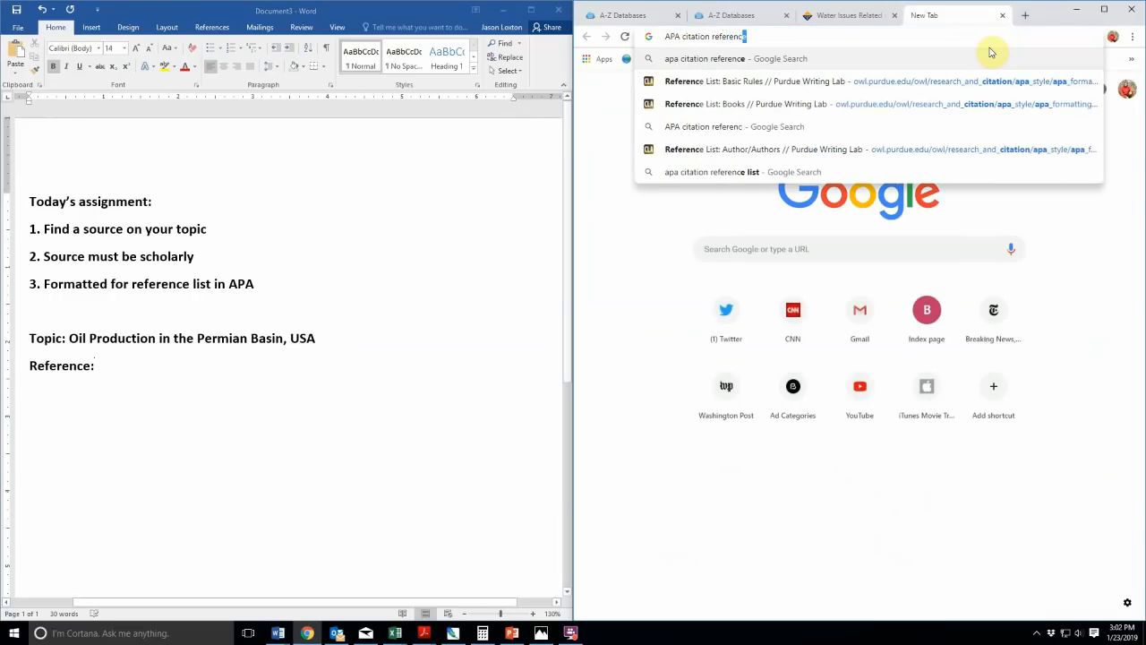
key("Return")
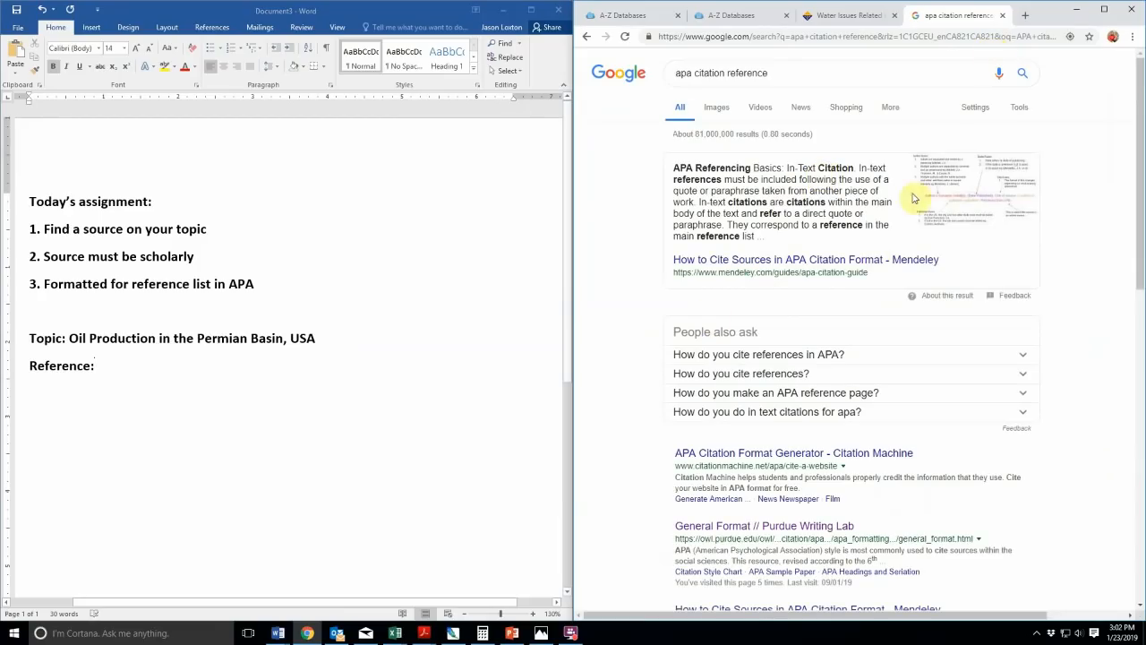
scroll(831, 357, "down", 1)
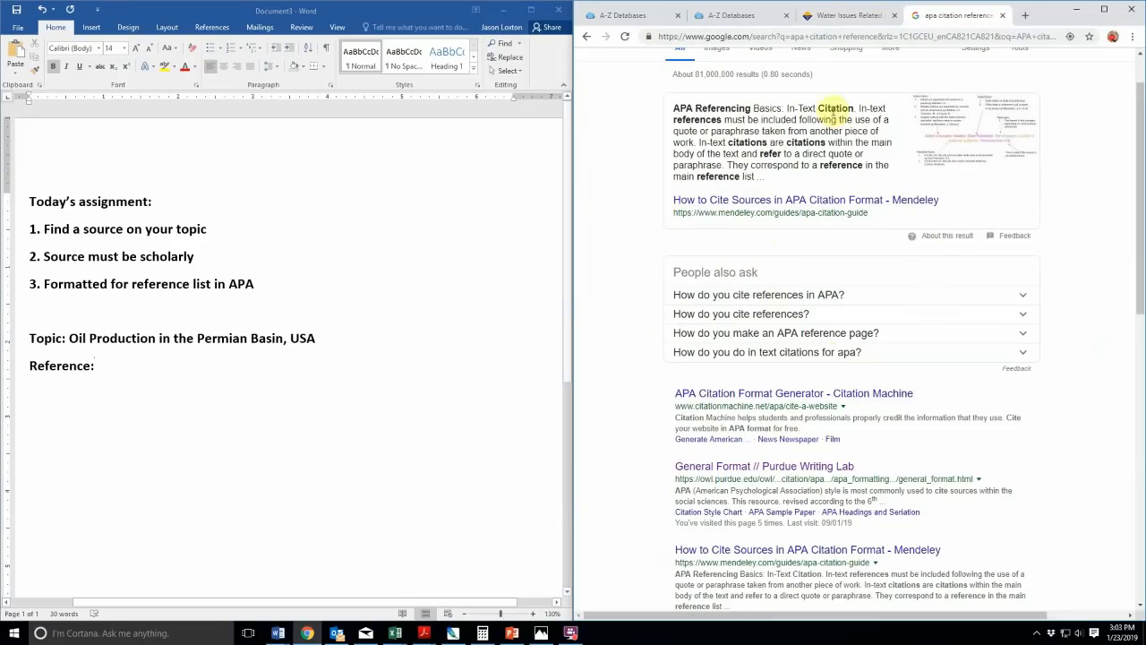
Return to the article and start its APA reference below "Reference:" with the four authors' surnames and initials, followed by "(2017)."
left_click(830, 16)
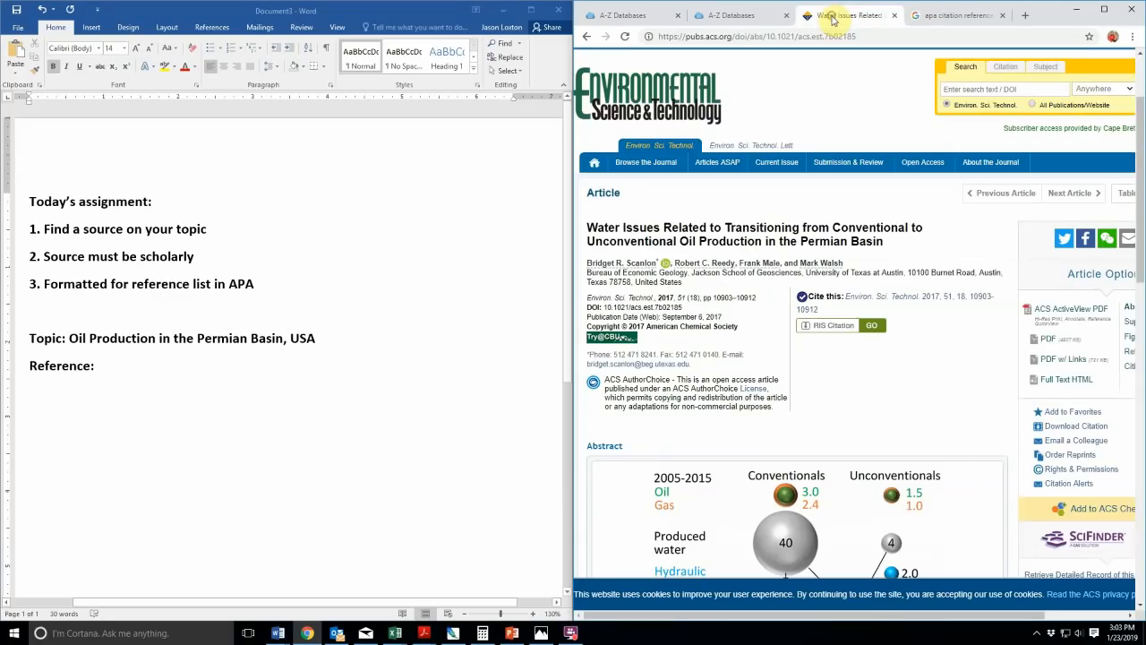
left_click(150, 387)
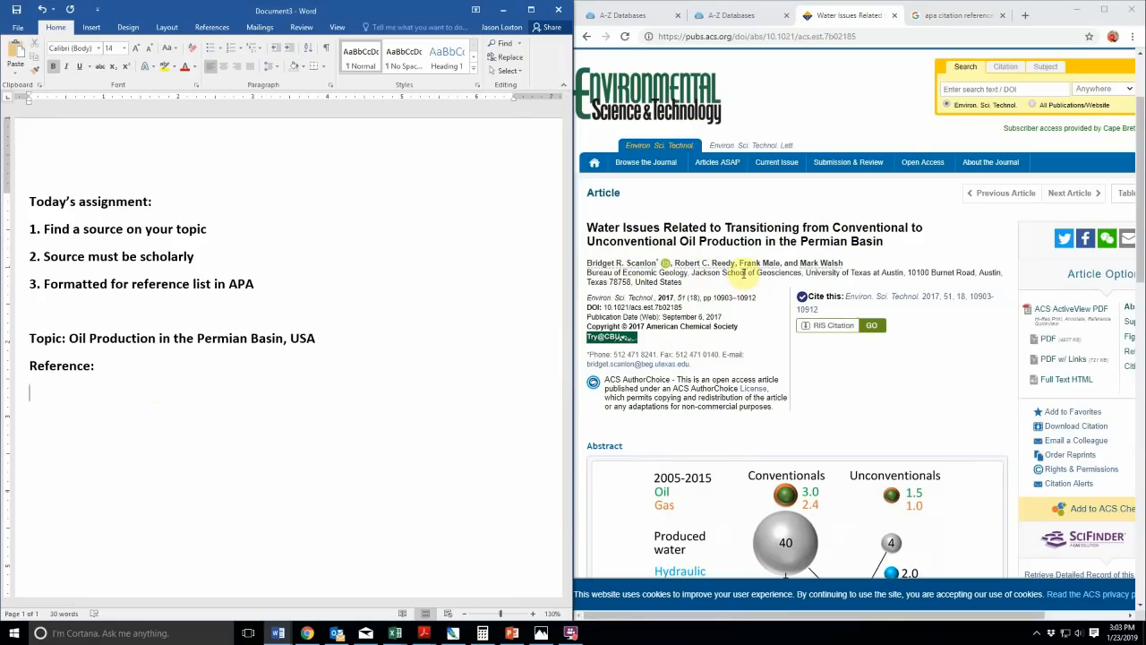
left_click(43, 366)
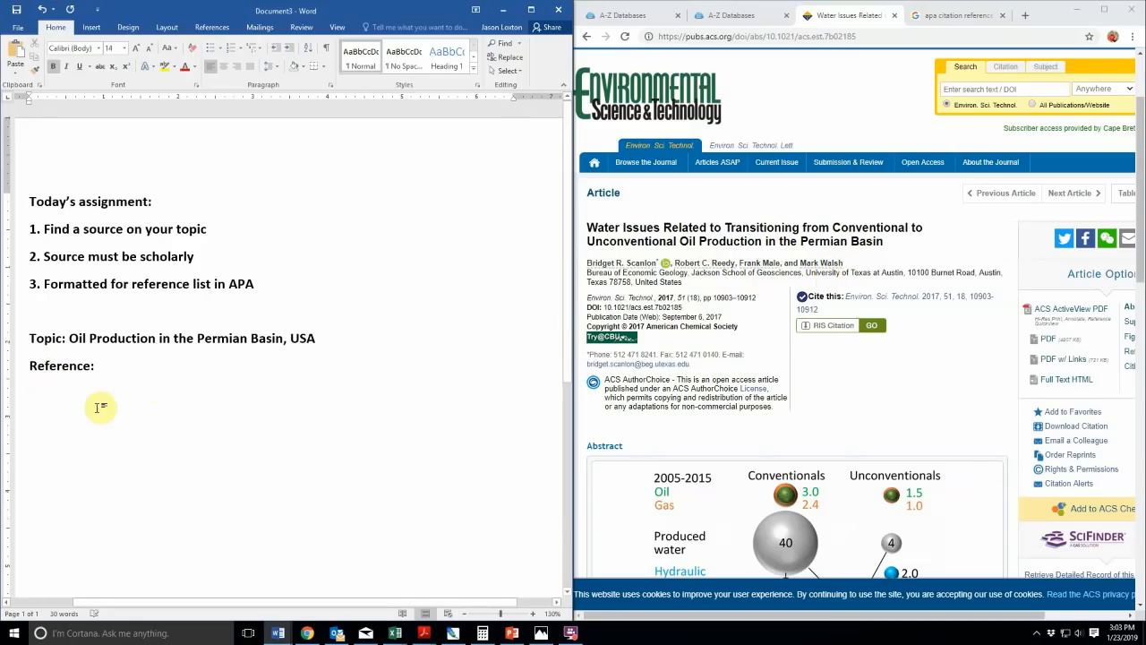
type("Sc")
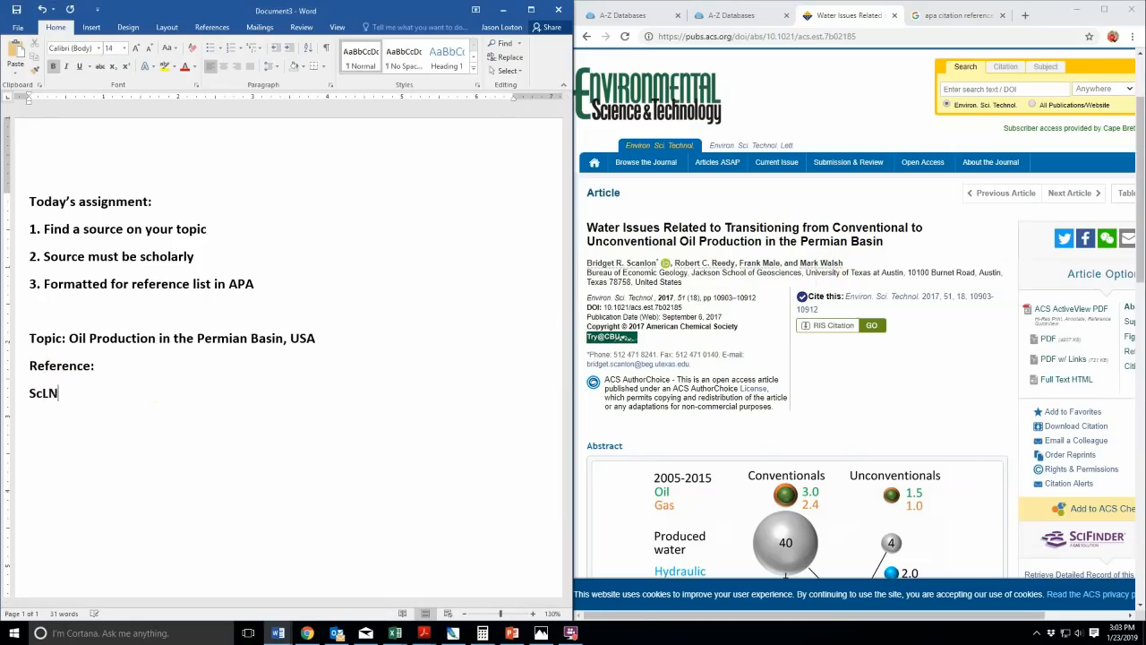
type("anlon, ")
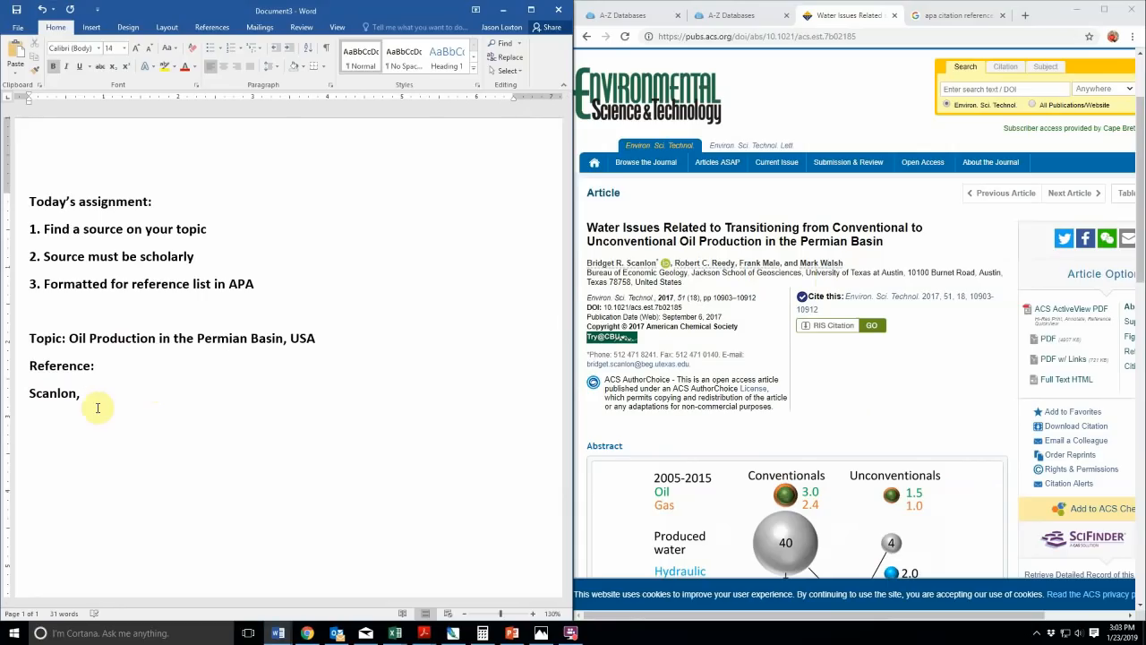
type("B. ")
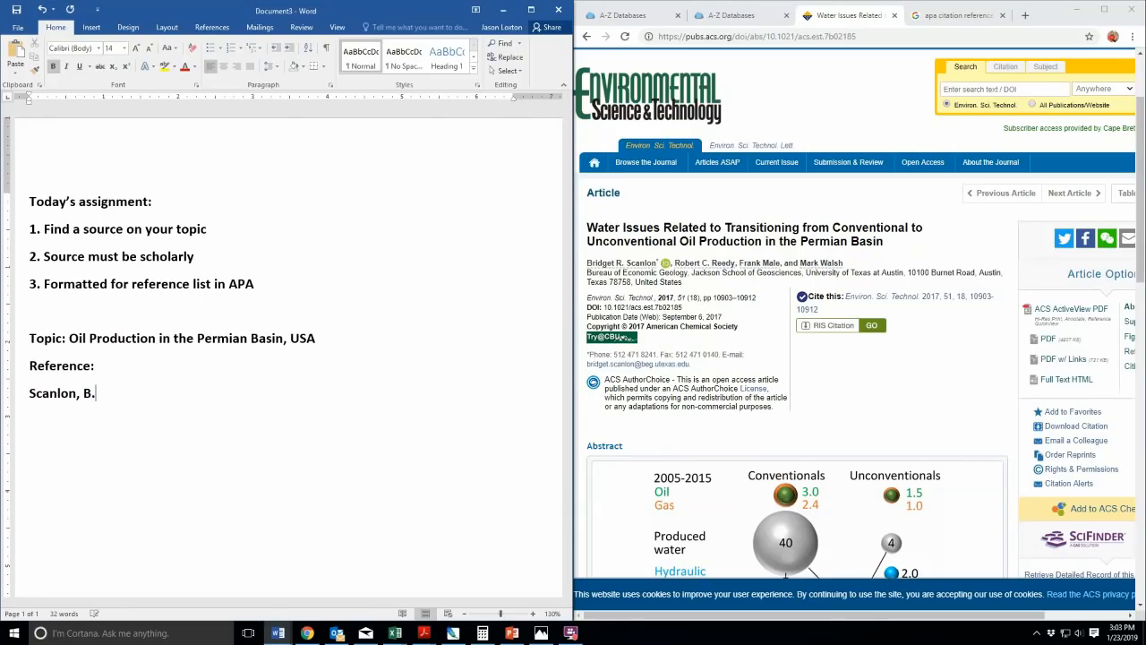
type("R., Reedy, R. C., M")
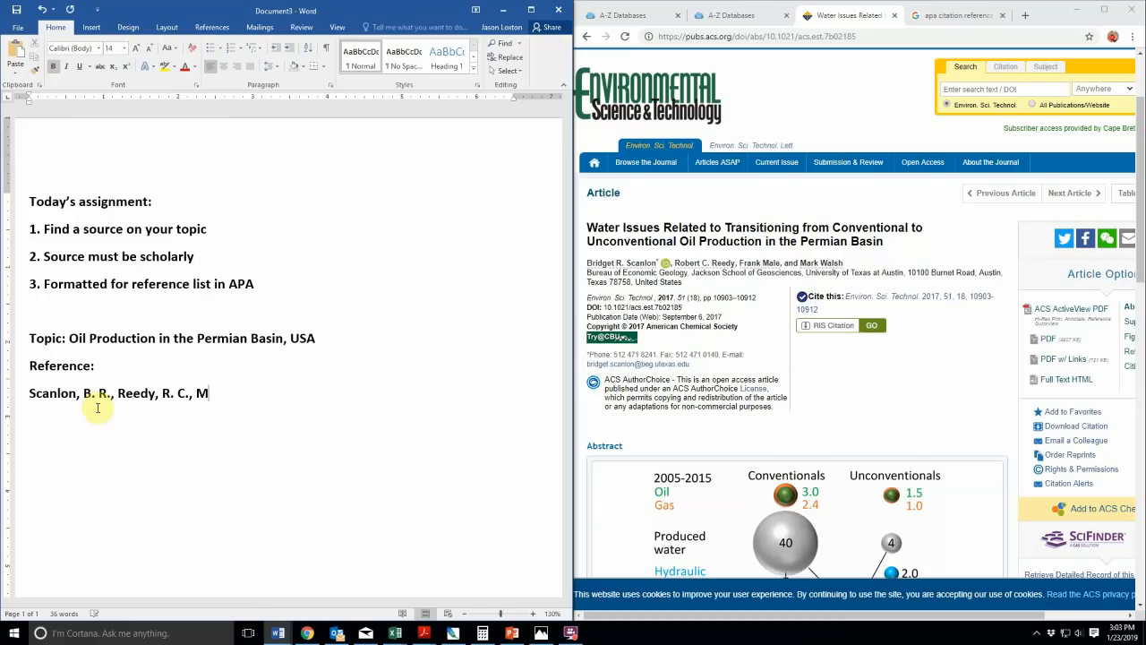
type("ale, F.")
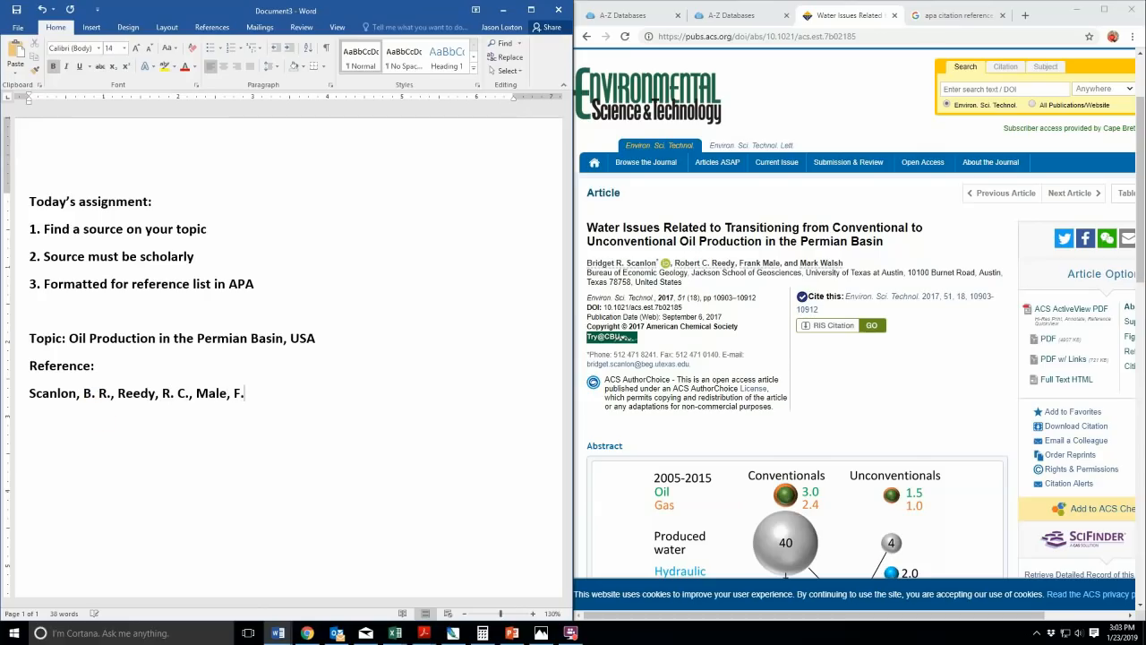
type(", ")
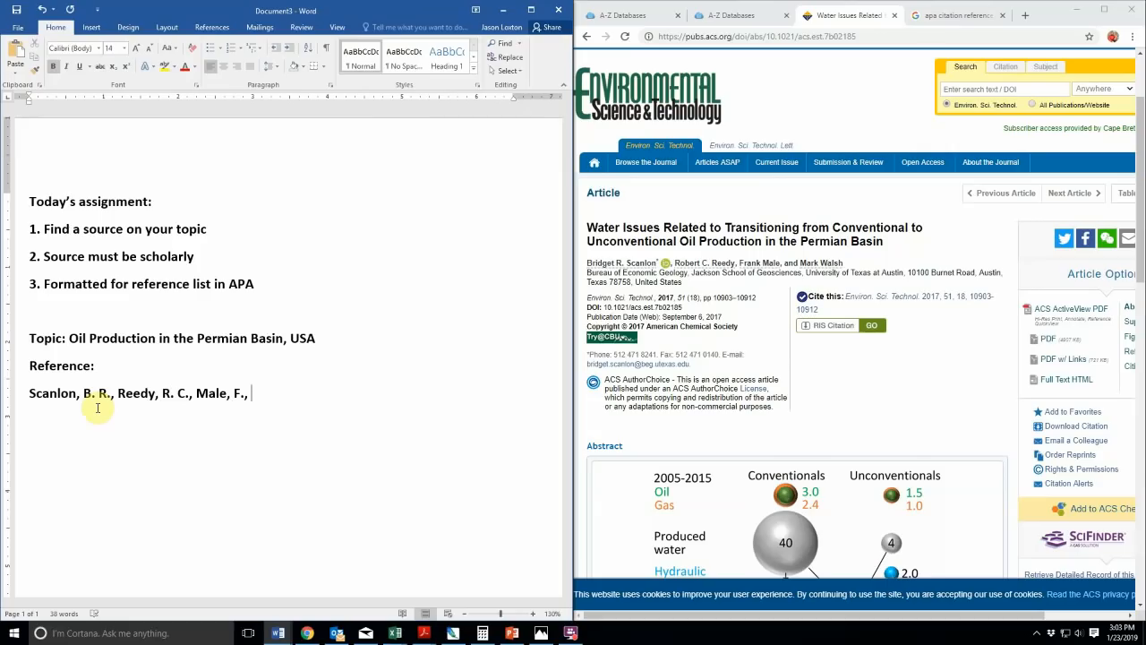
type("& Wal")
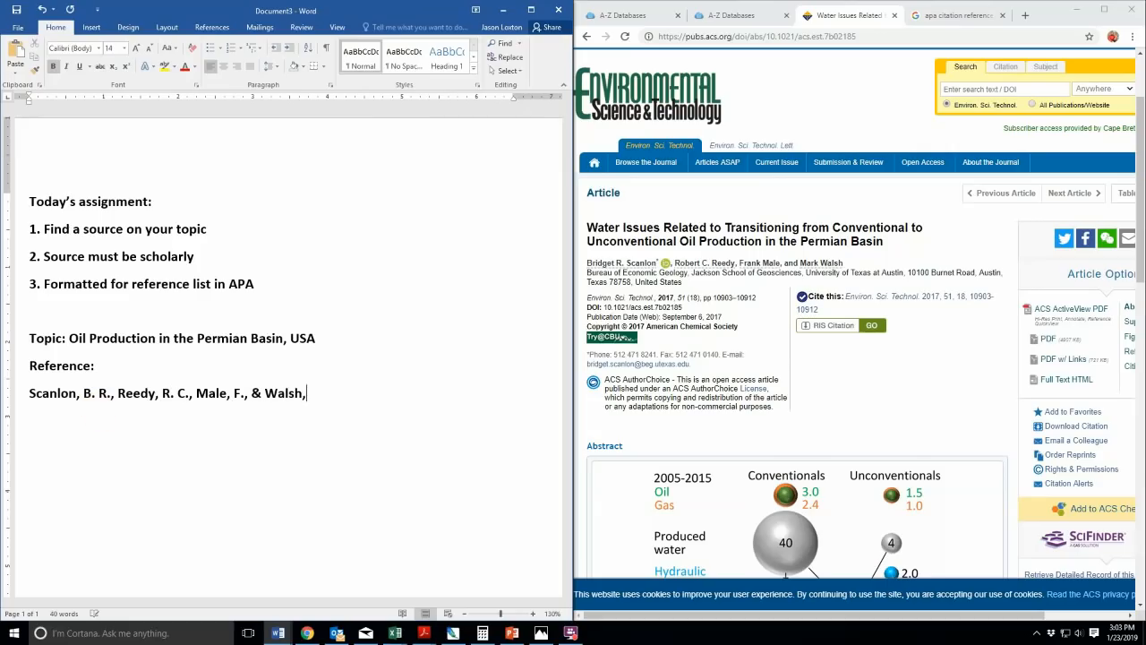
type("sh, M. ")
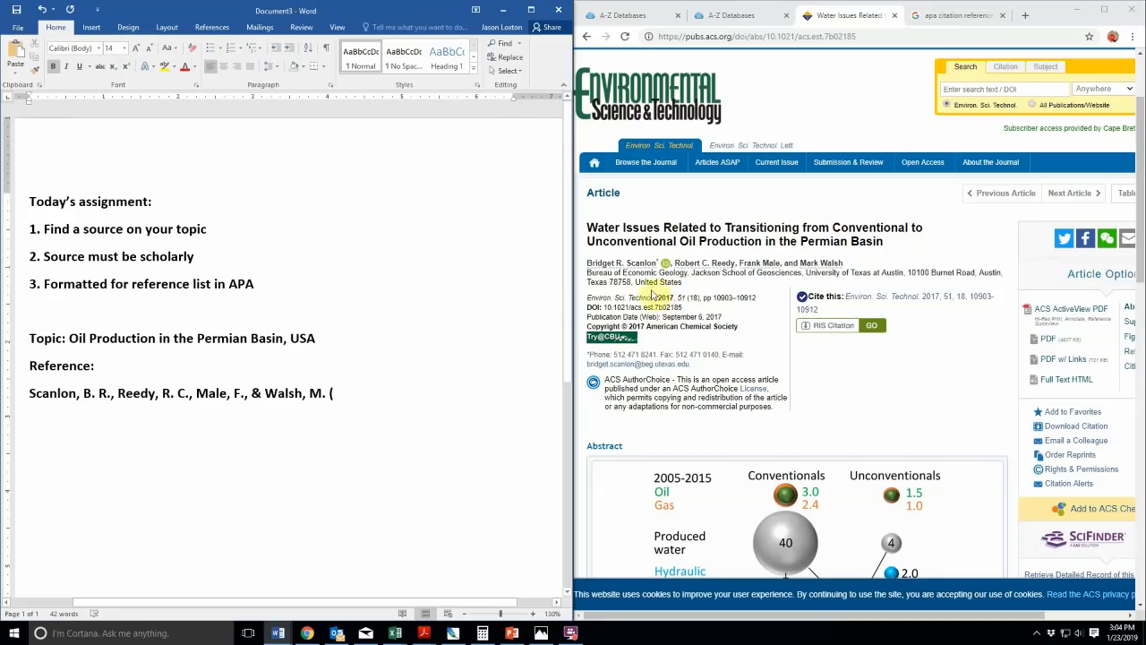
type("(2017")
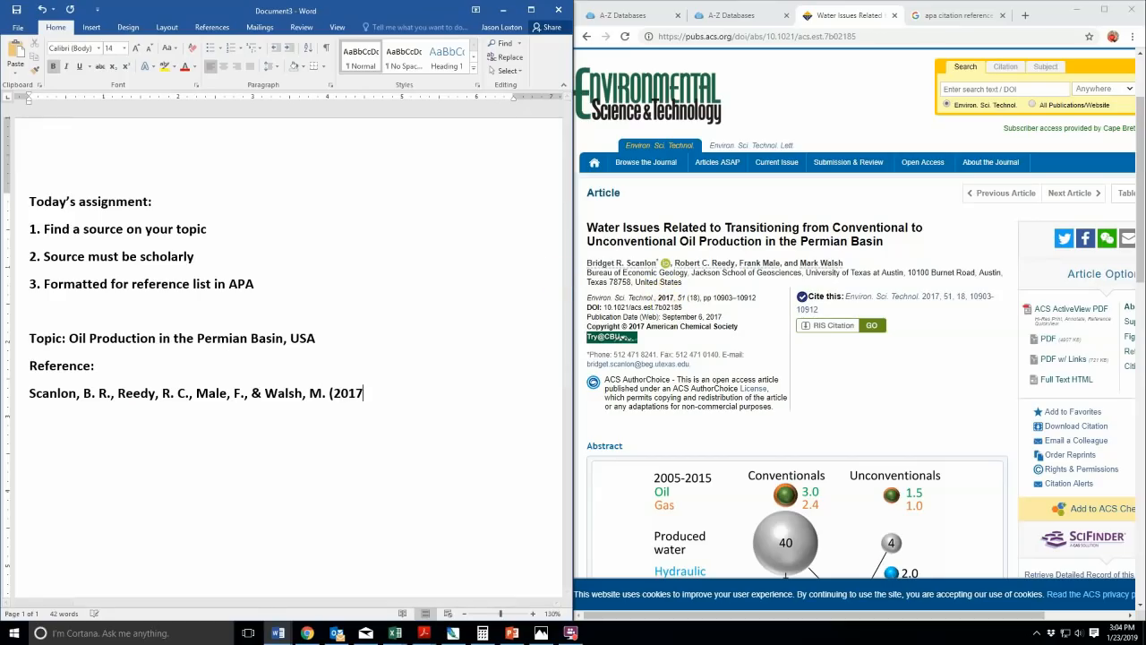
type(").")
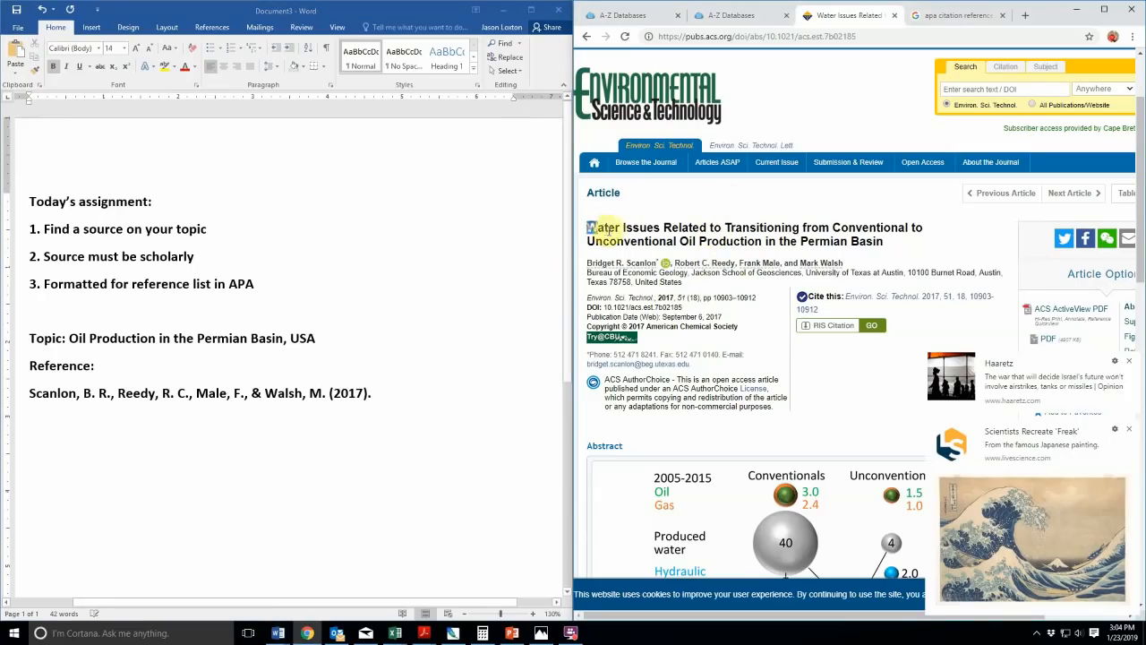
Copy the article's title from the journal page and paste it as text only after the year in the reference
left_click_drag(590, 227, 886, 242)
key("ctrl+c")
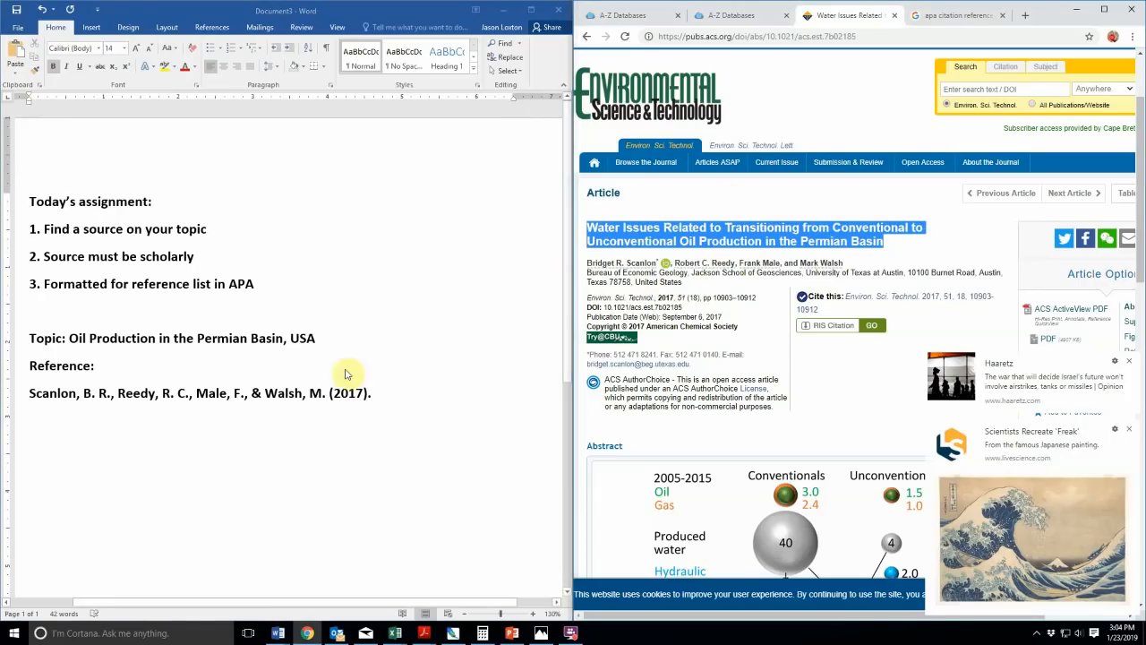
left_click(390, 393)
left_click(17, 71)
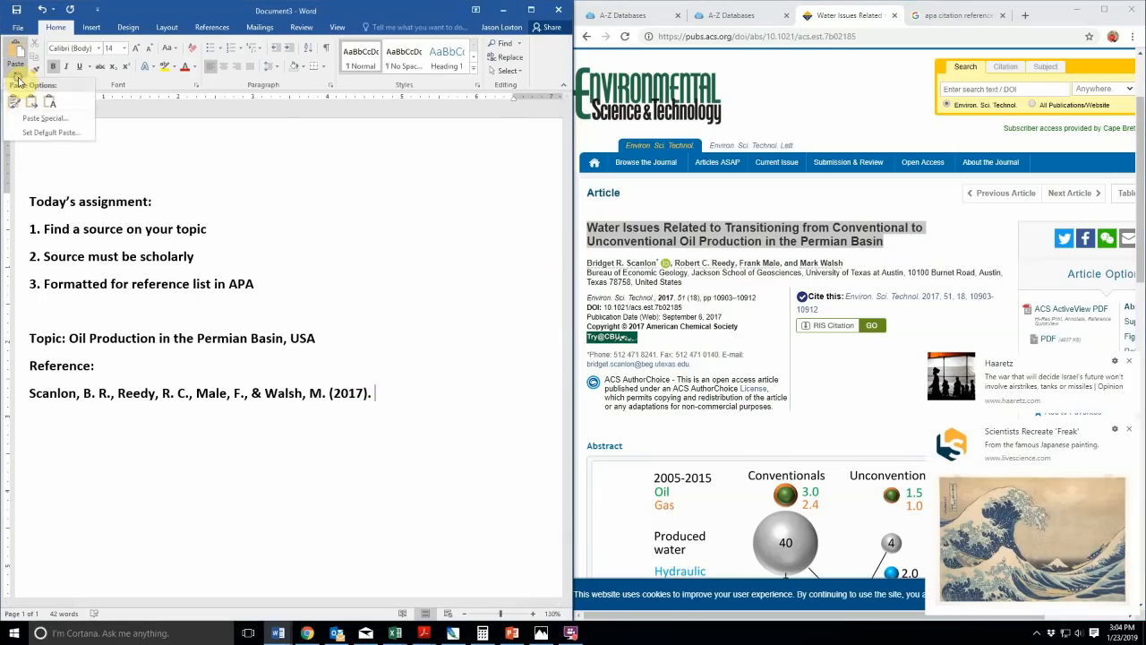
left_click(49, 104)
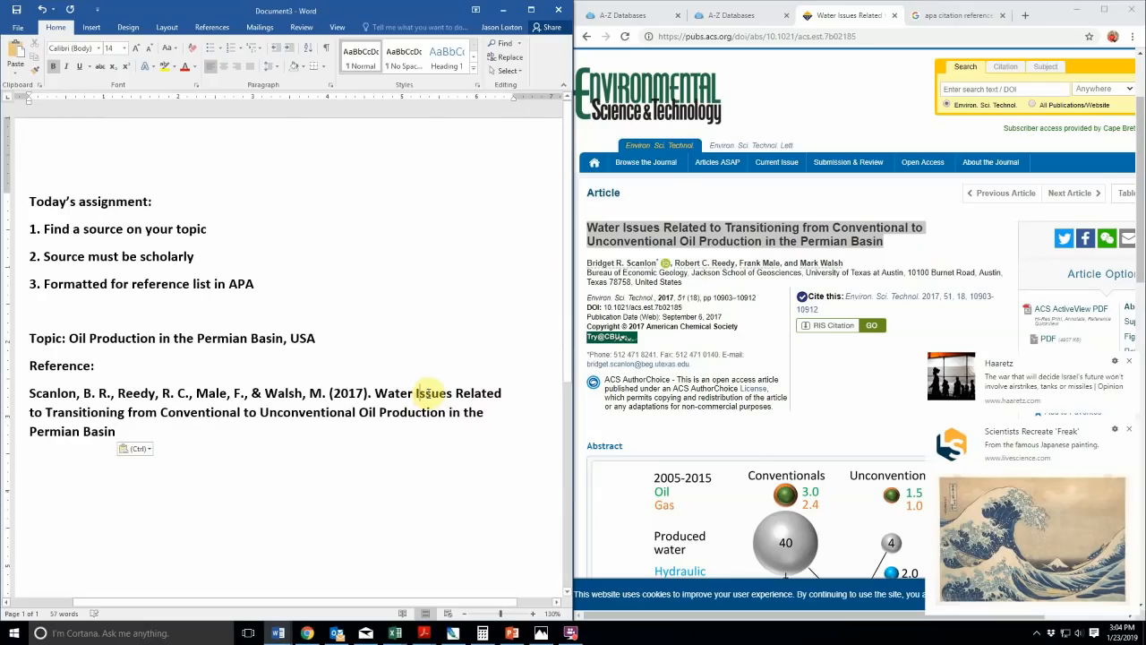
Change "Issues", "Related" and "Transitioning" to lowercase initials in the reference's article title
key("BackSpace")
type("i")
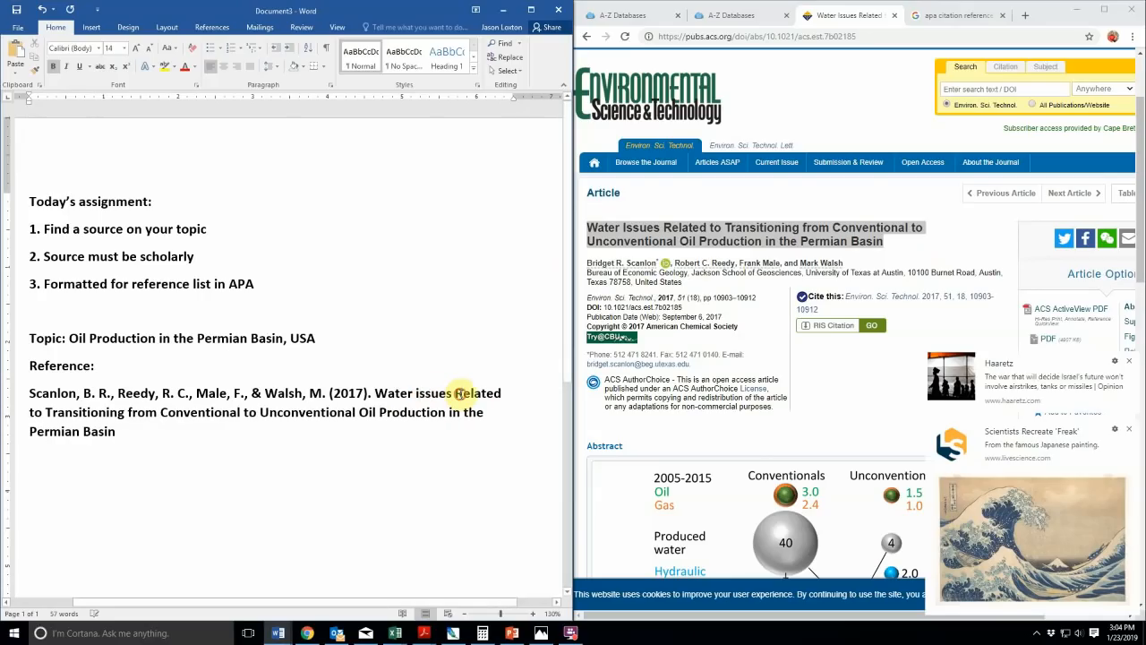
left_click(462, 393)
key("BackSpace")
type("r")
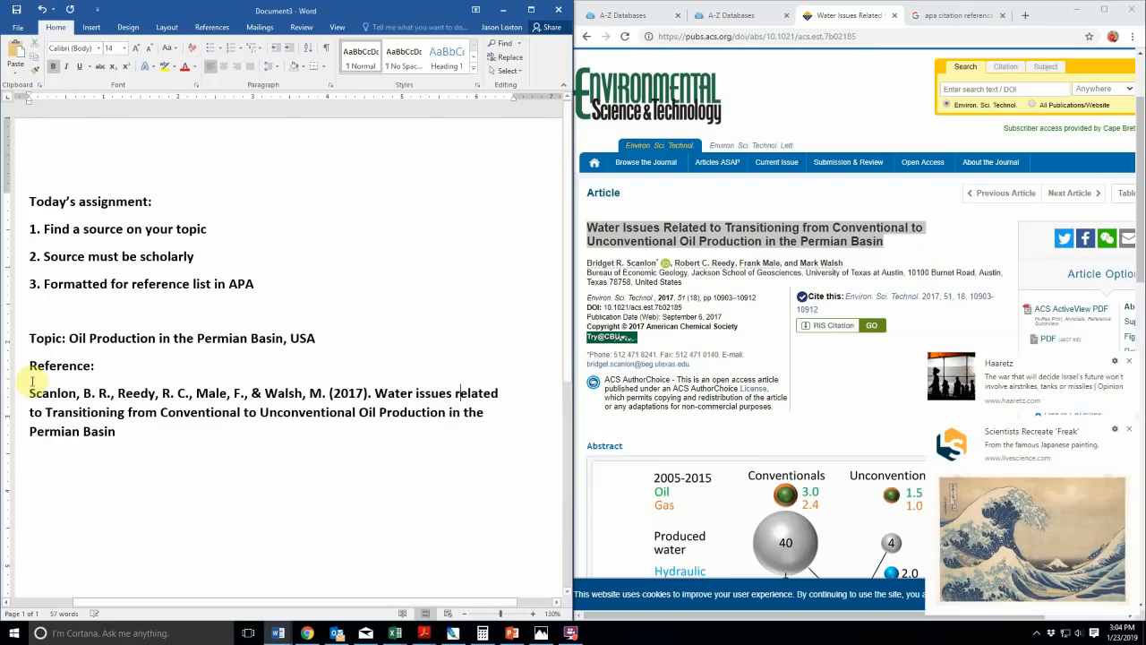
left_click(49, 411)
key("BackSpace")
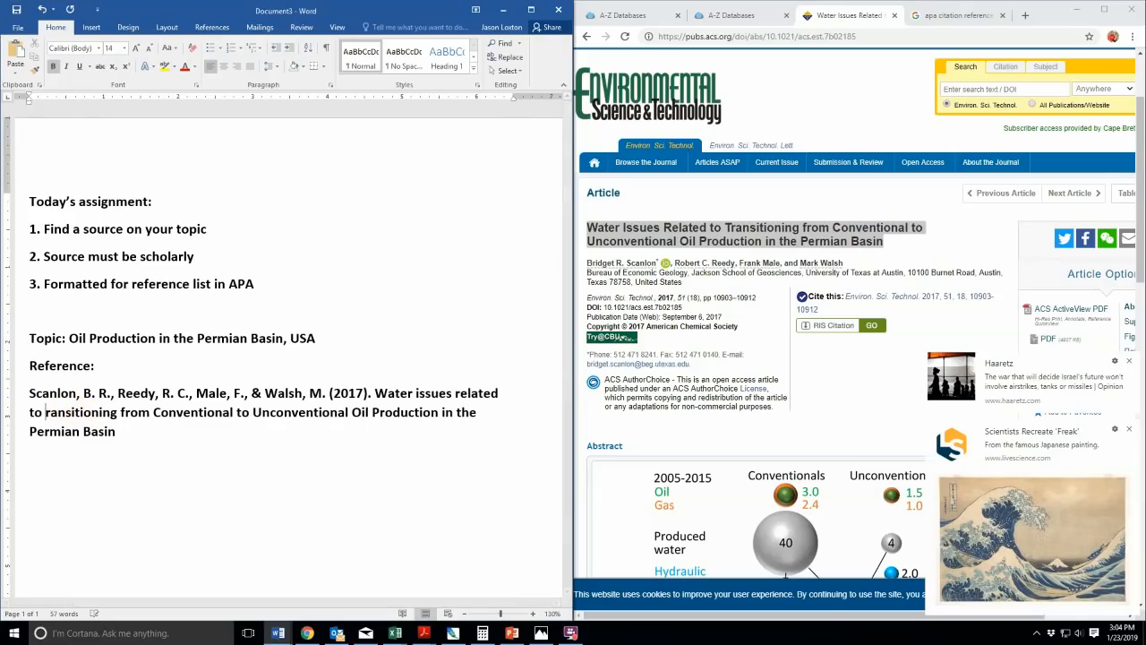
type("t")
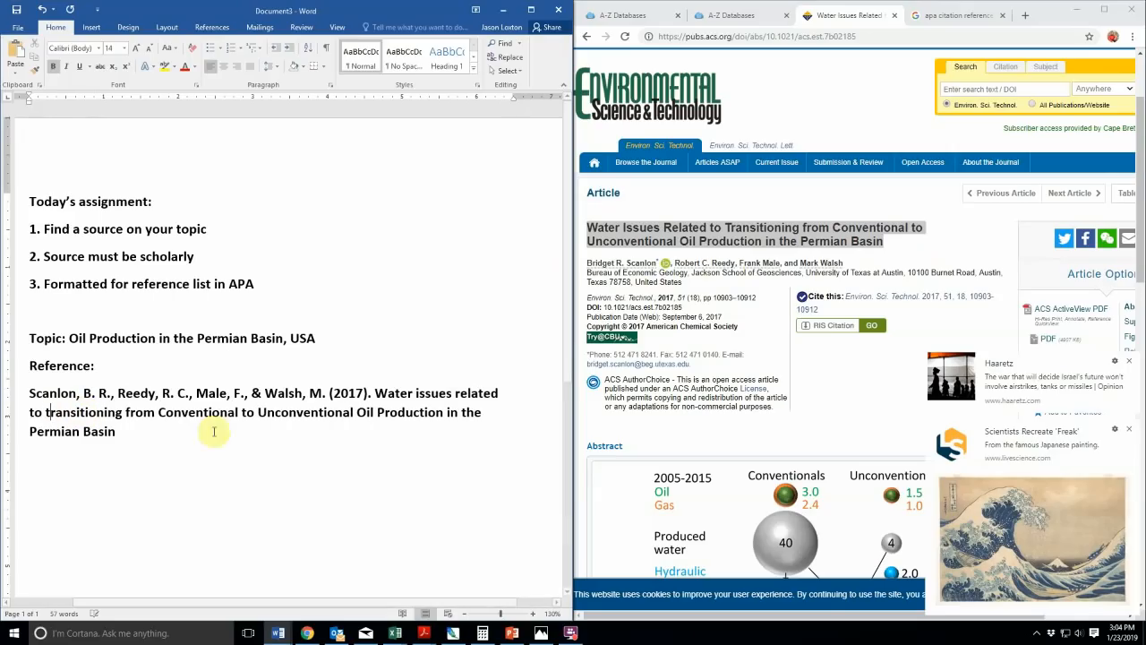
Change "Conventional", "Unconventional", "Oil" and "Production" to lowercase initials in the reference's article title
left_click(166, 411)
key("BackSpace")
type("c")
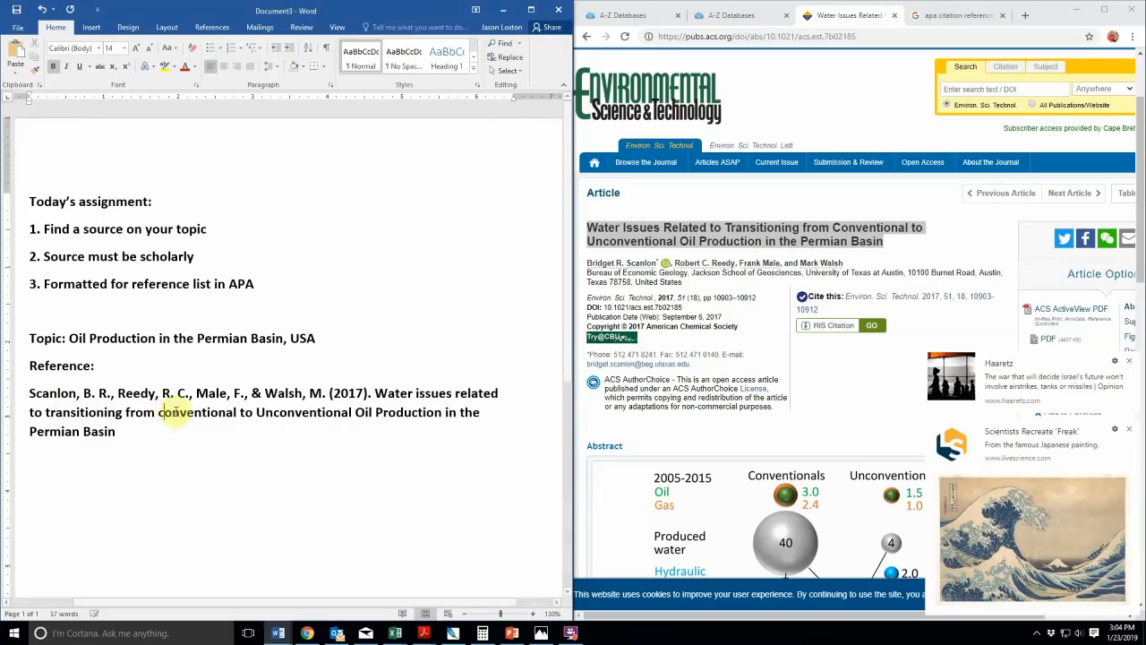
left_click(264, 412)
key("BackSpace")
type("u")
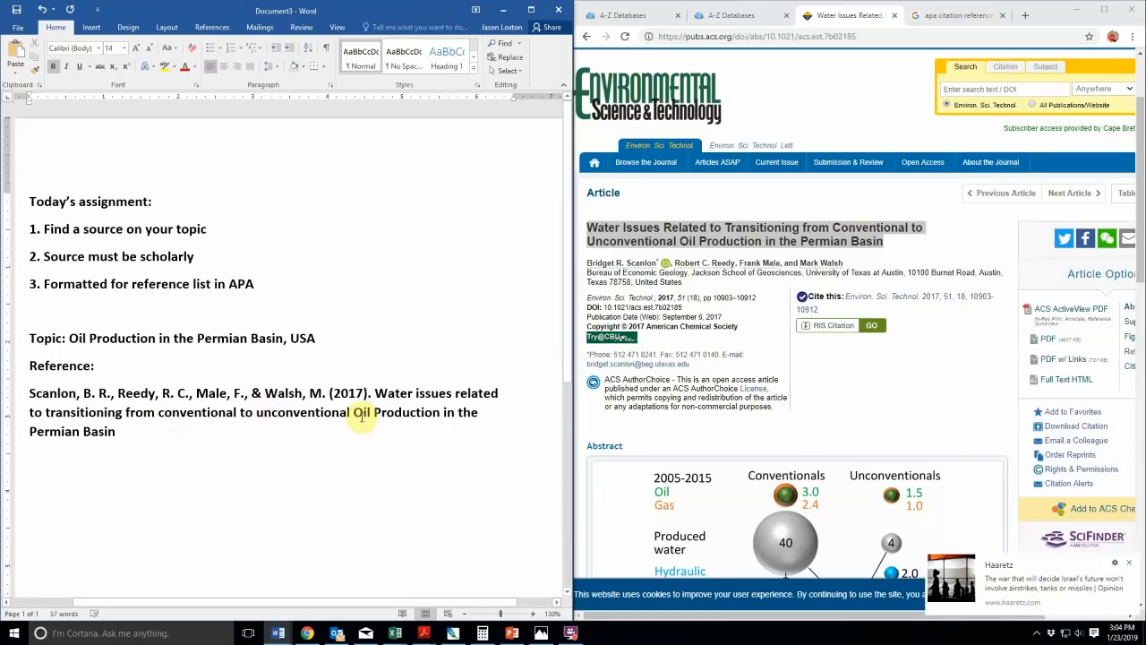
left_click(360, 413)
key("BackSpace")
type("o")
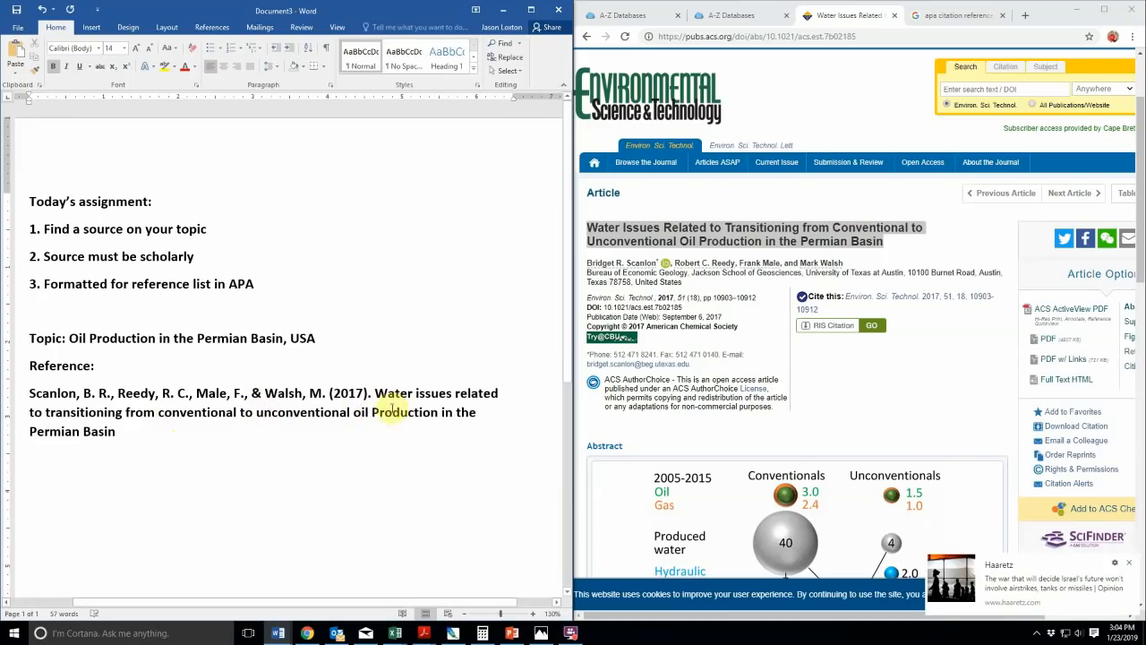
left_click(380, 412)
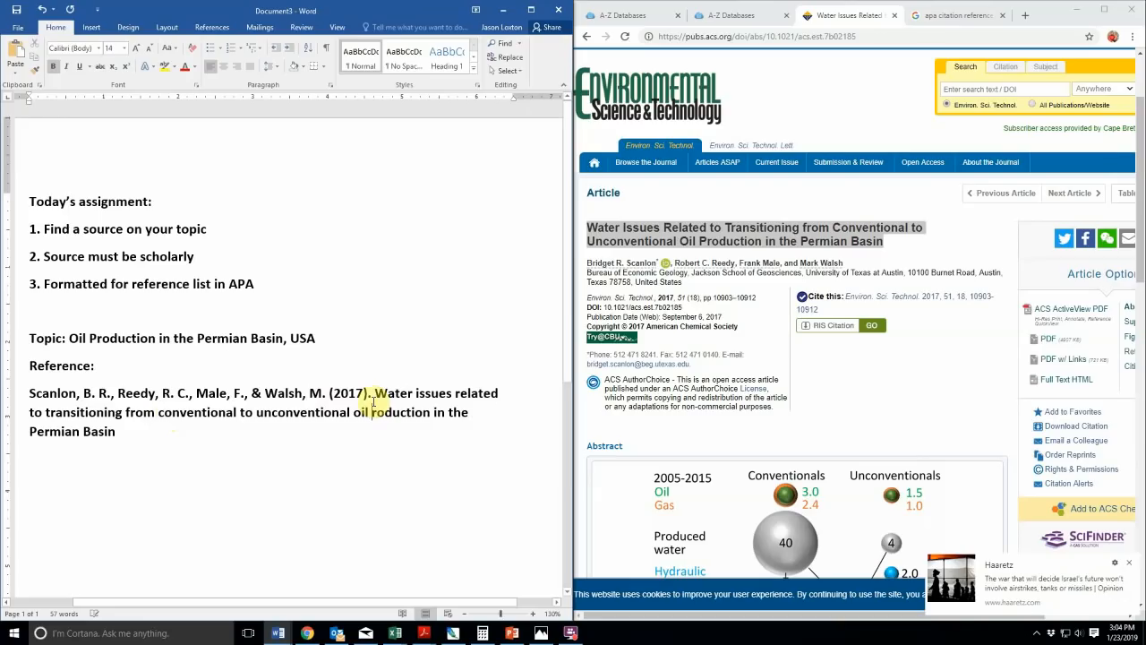
key("BackSpace")
type("p")
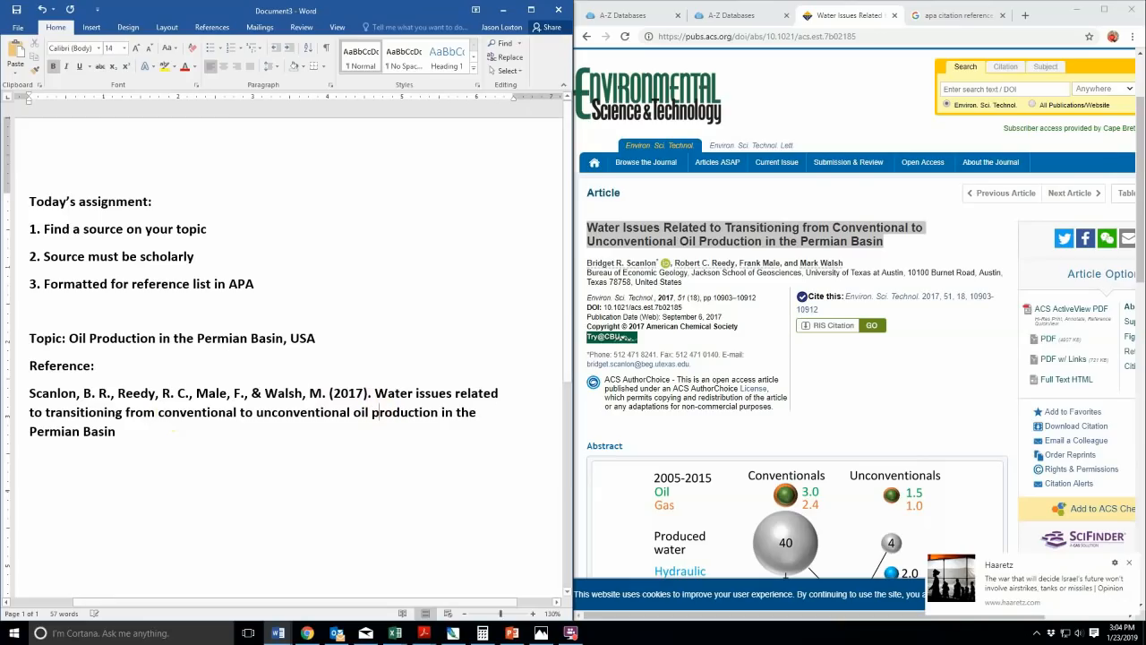
left_click(169, 48)
left_click(342, 215)
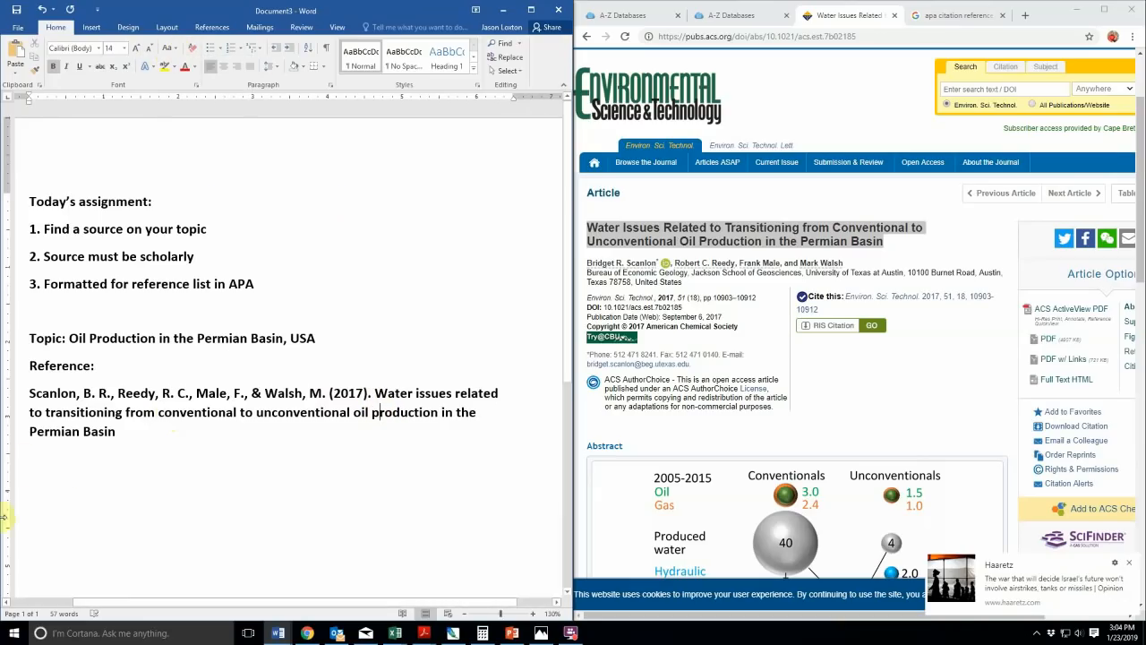
End the article title with a period and add the journal name "Environmental Science & Technology," in italics
left_click(130, 433)
left_click_drag(105, 434, 26, 432)
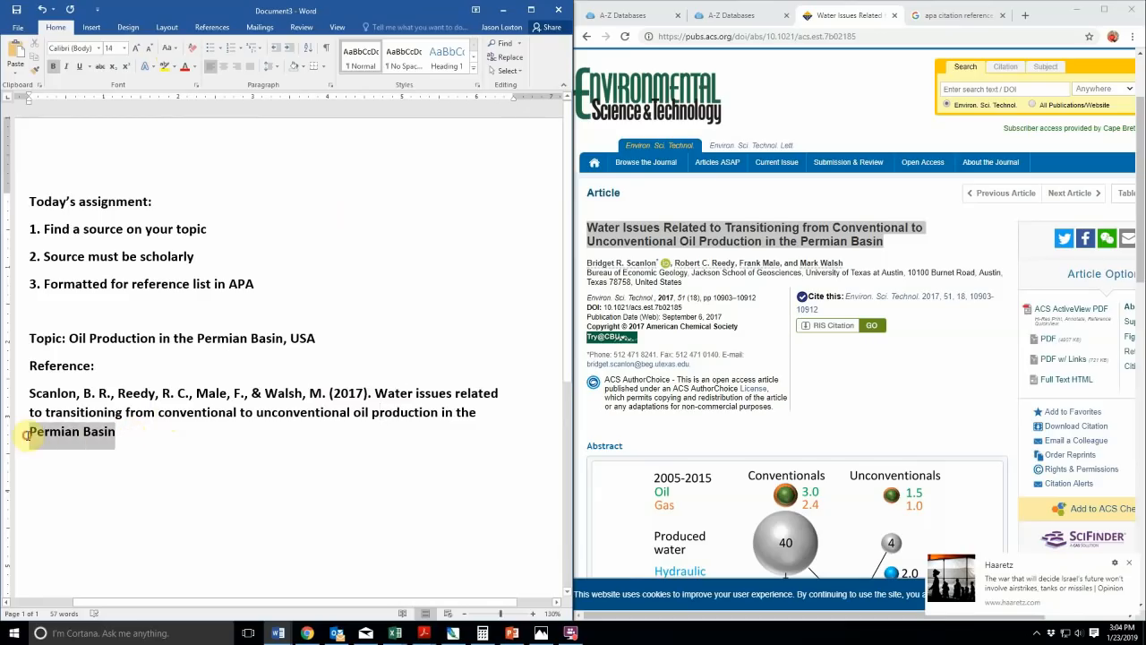
left_click(133, 445)
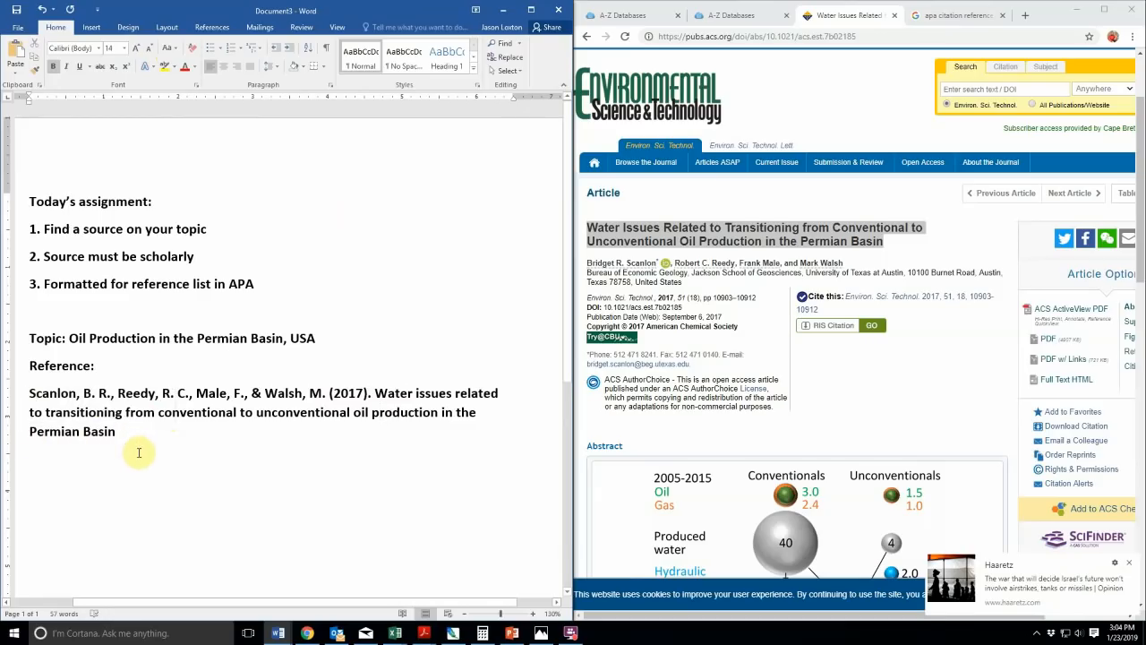
type(".")
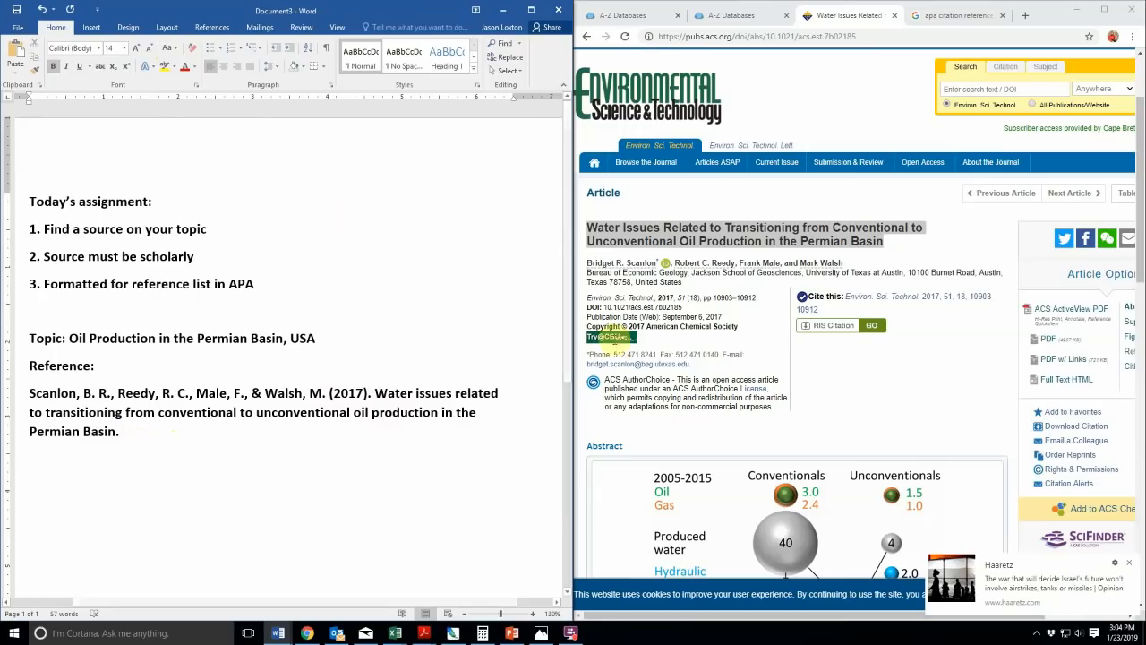
key("ctrl+i")
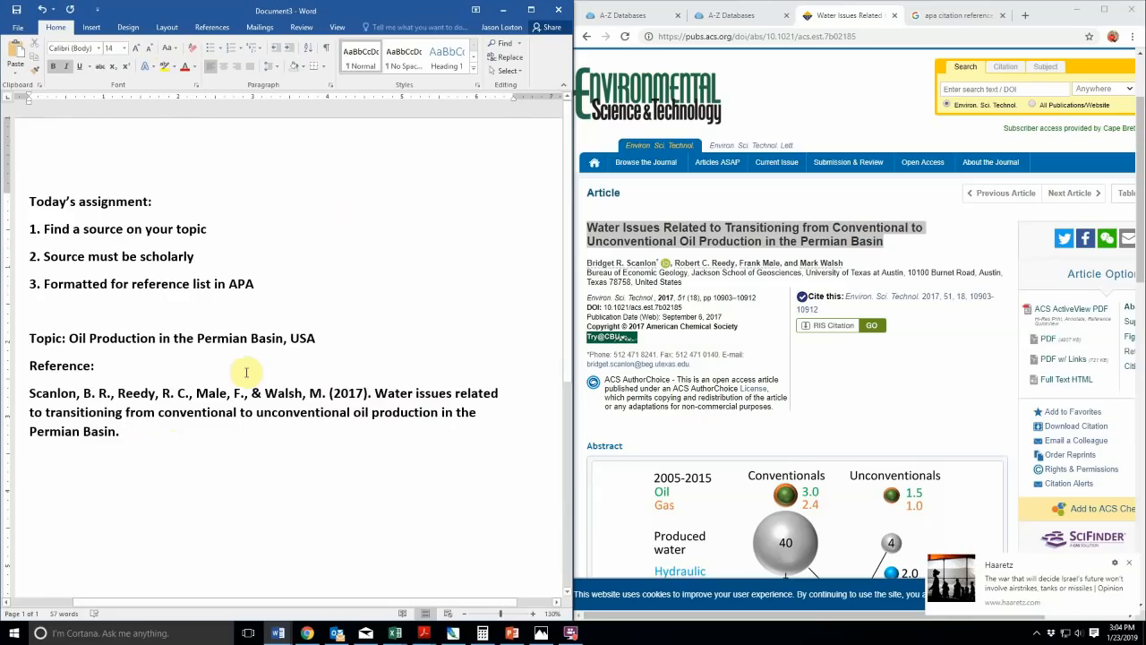
type("Enviro")
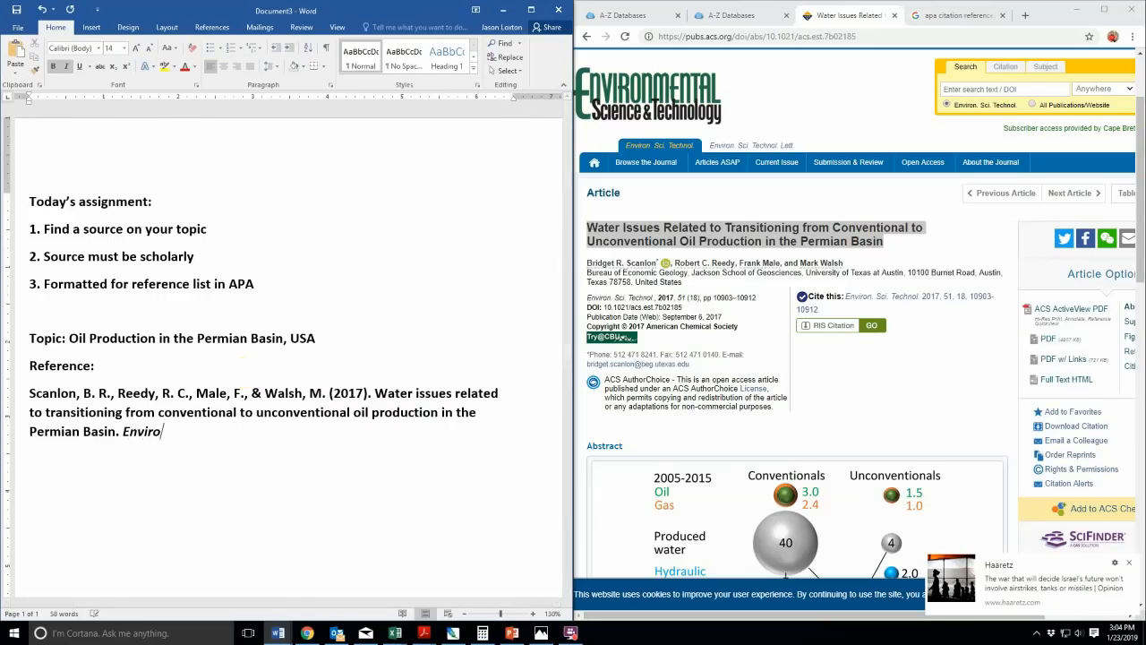
type("nmental S")
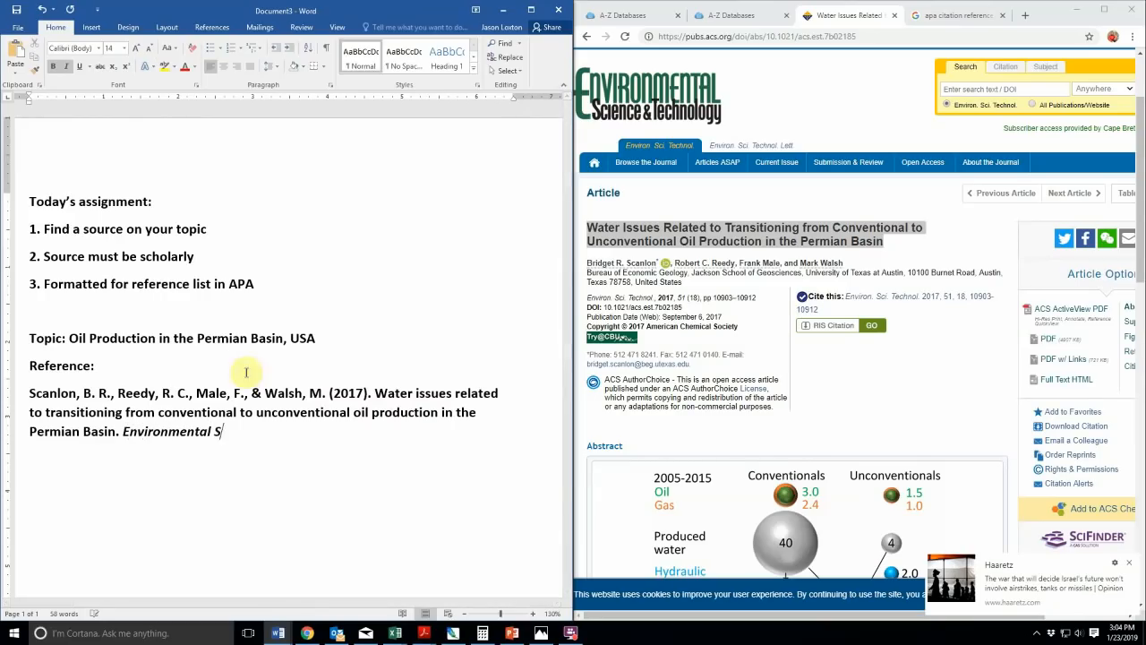
type("cience &")
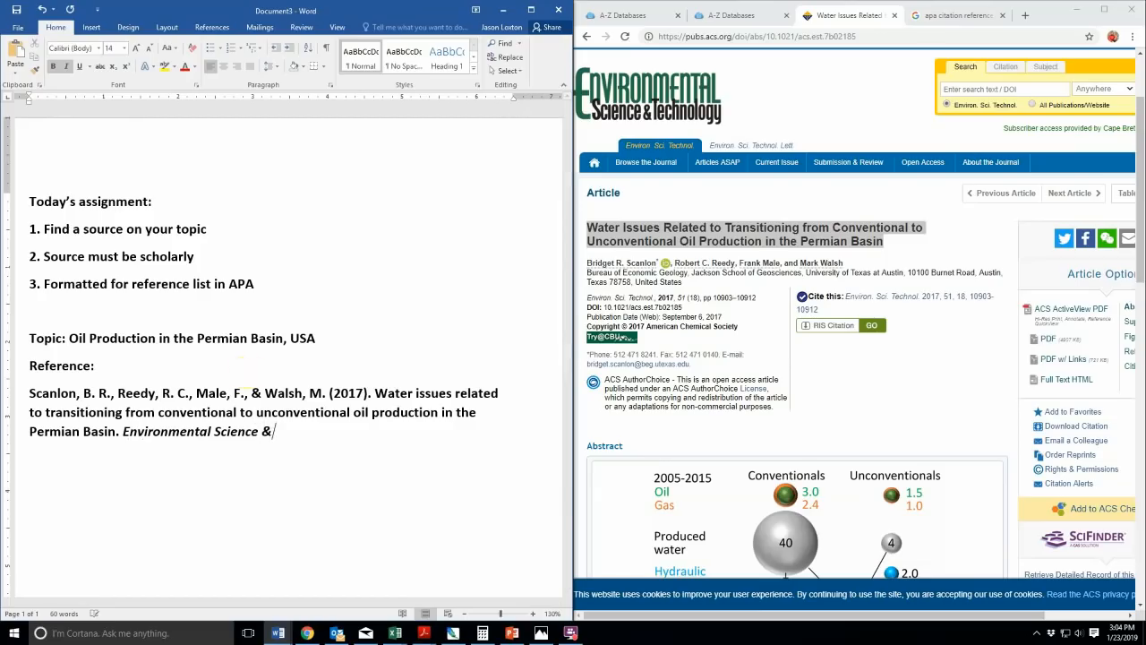
type(" Technology,")
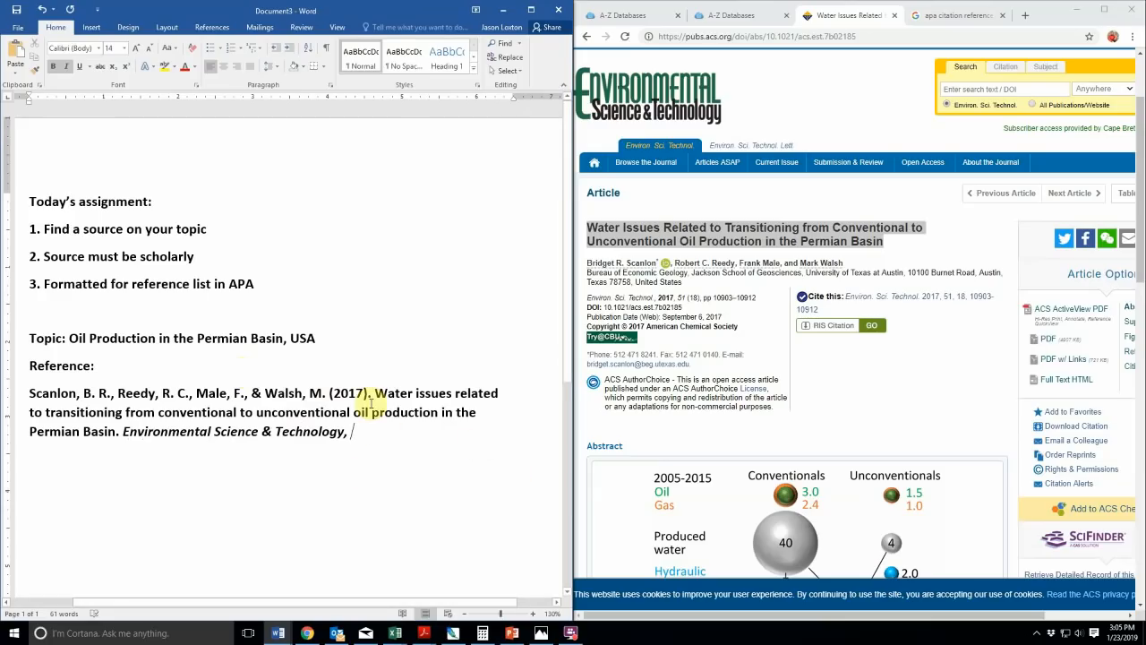
type(" (")
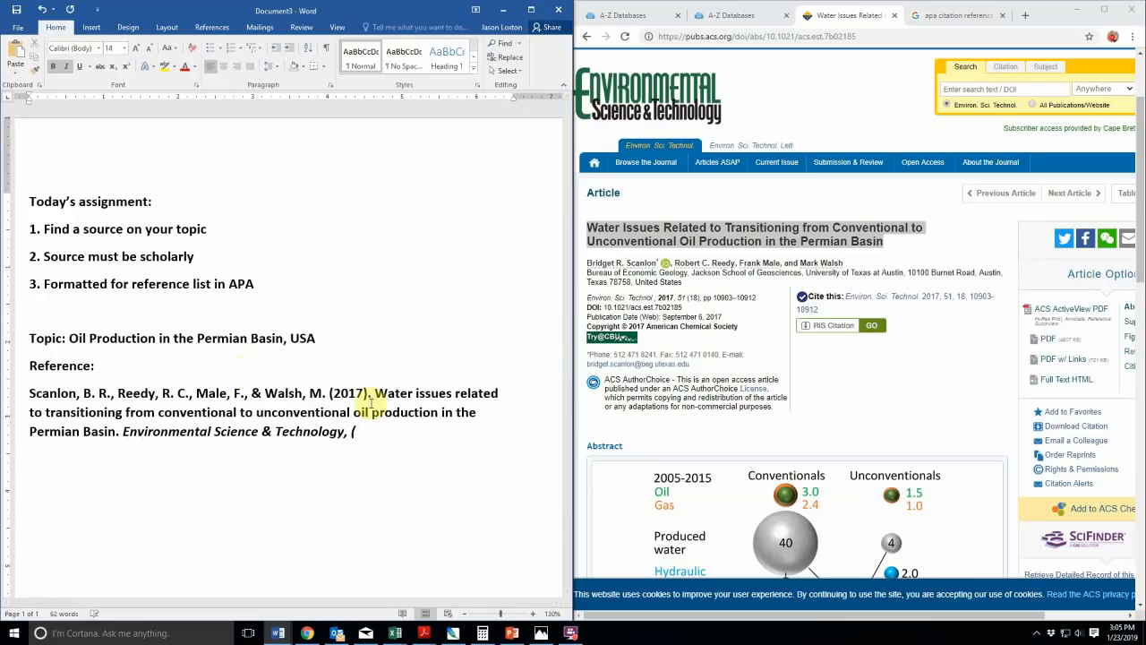
key("BackSpace")
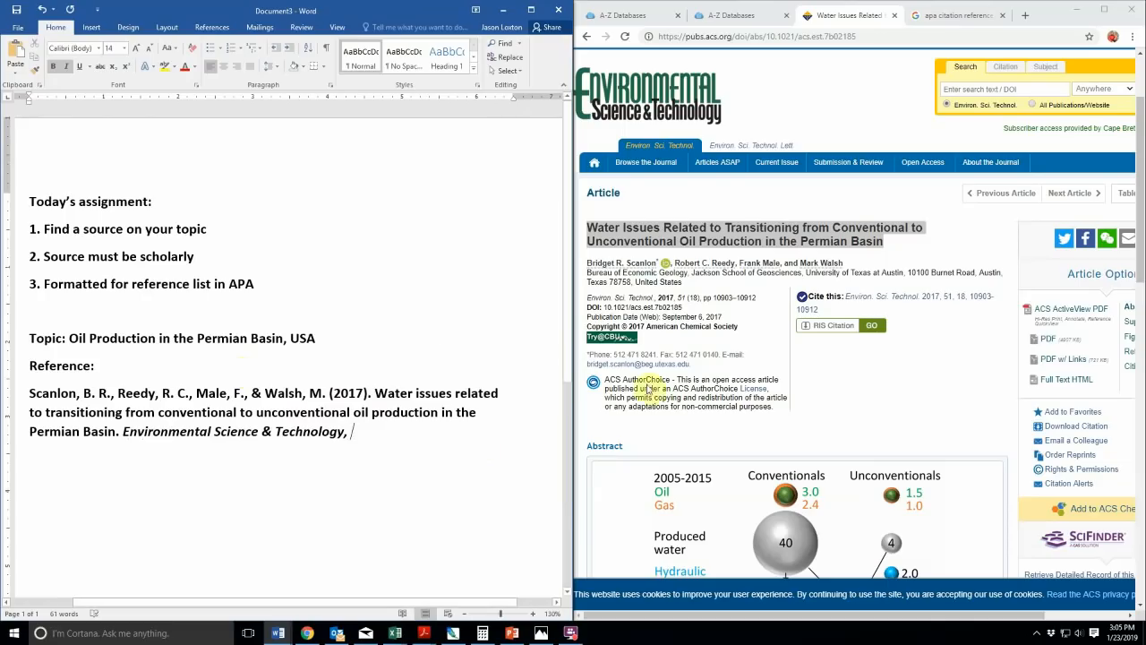
type("5")
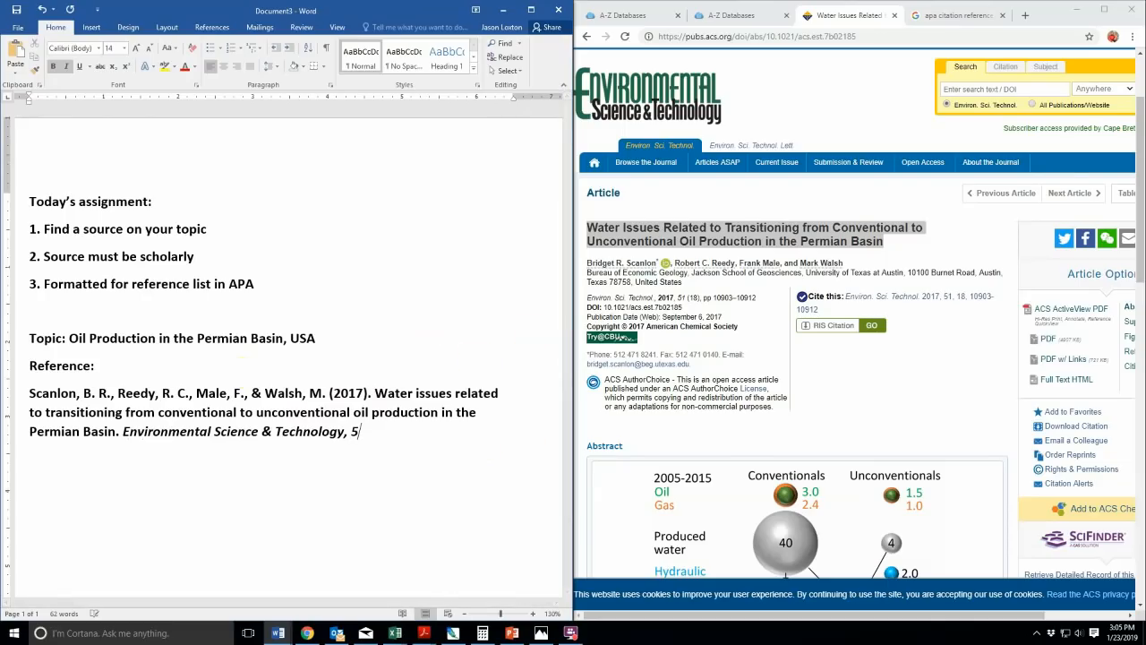
type("1(18), 10903-10912.")
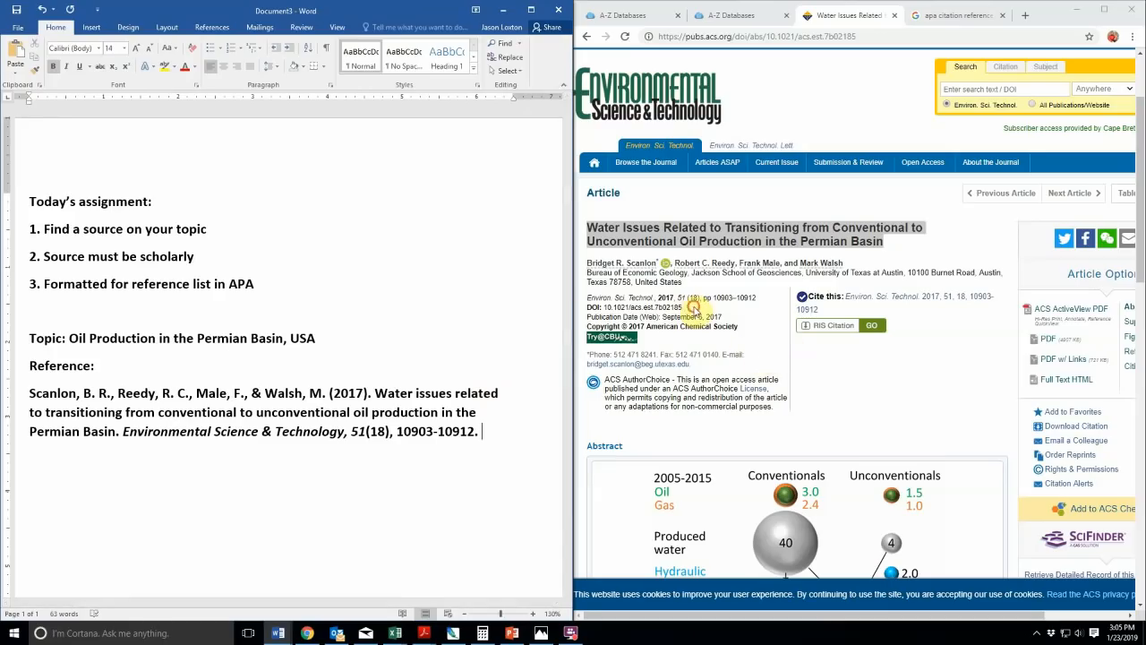
Copy the DOI line from the journal page, paste it as unformatted Unicode text at the reference's end, and add a period
left_click_drag(693, 307, 593, 306)
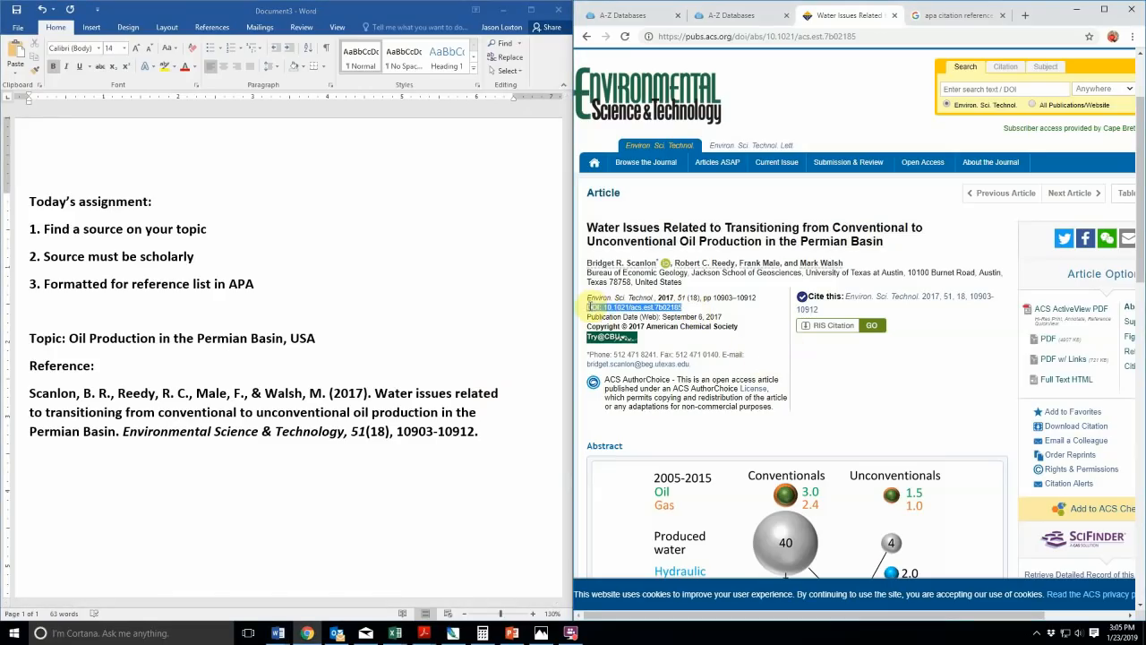
left_click(502, 435)
left_click(17, 73)
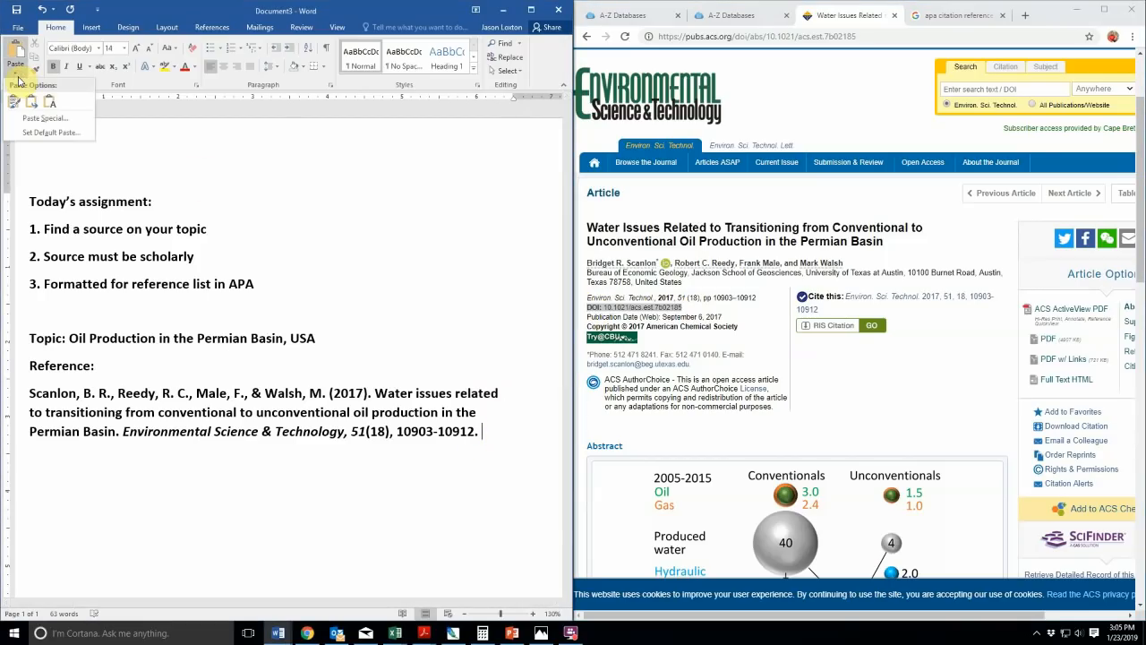
left_click(44, 118)
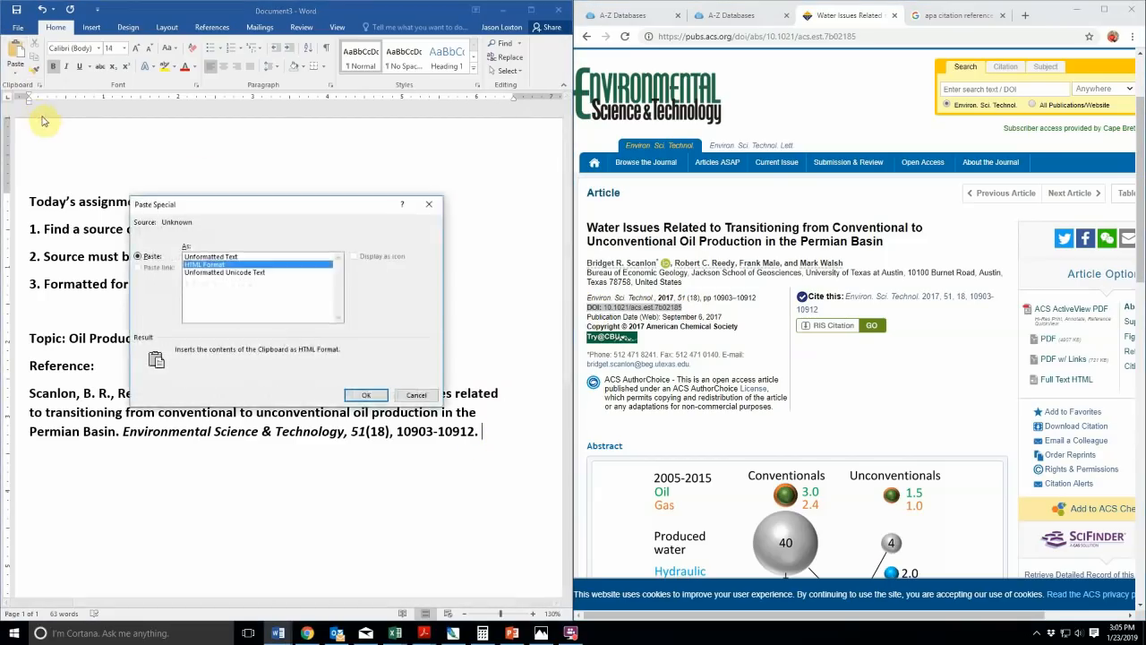
left_click(254, 273)
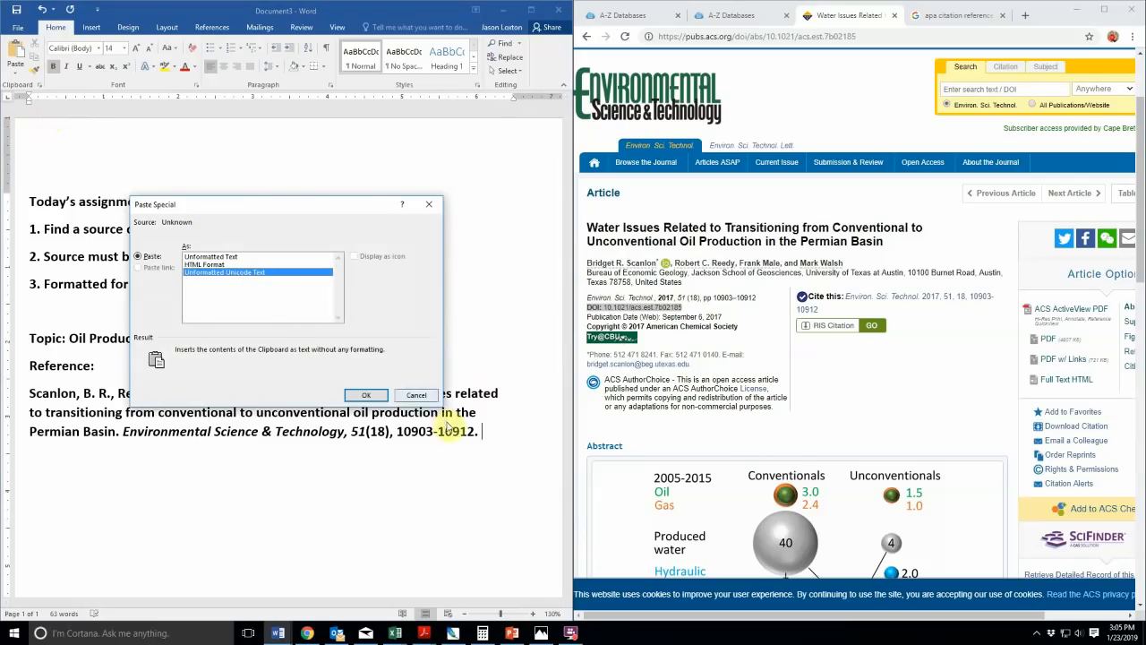
left_click(366, 396)
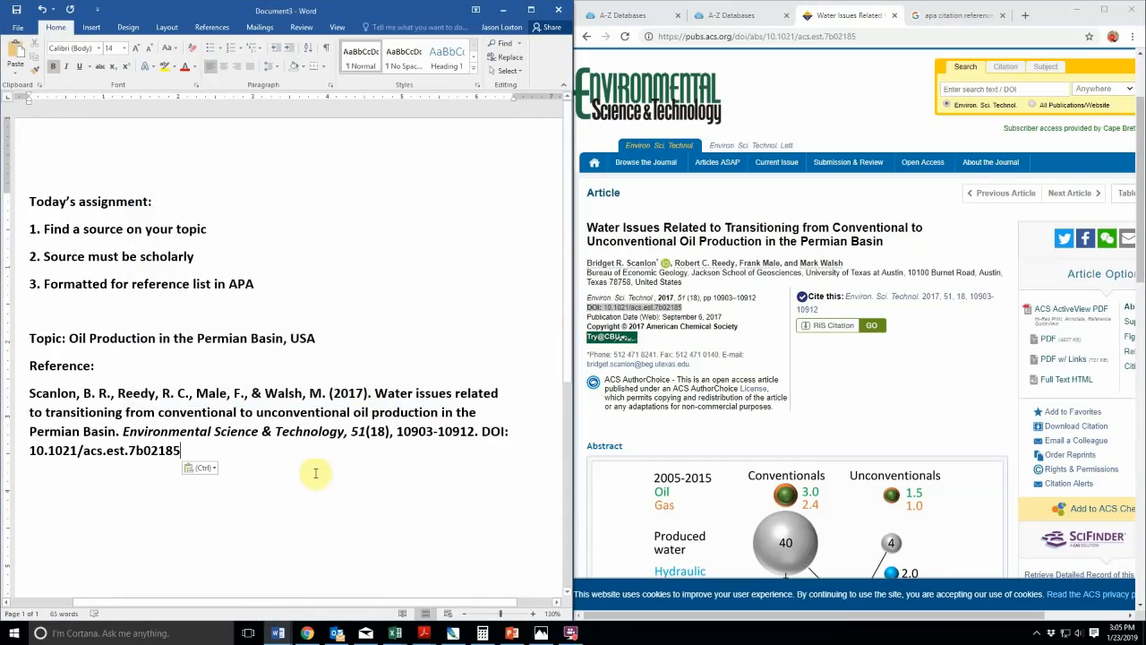
type(".")
scroll(263, 453, "down", 1)
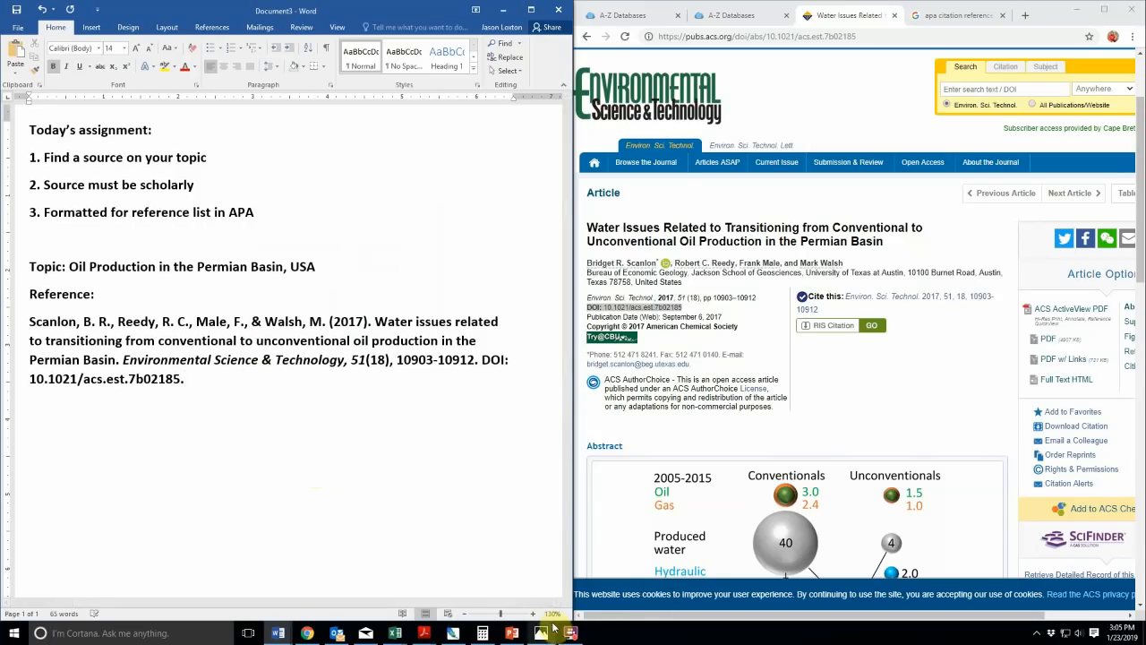
left_click(570, 634)
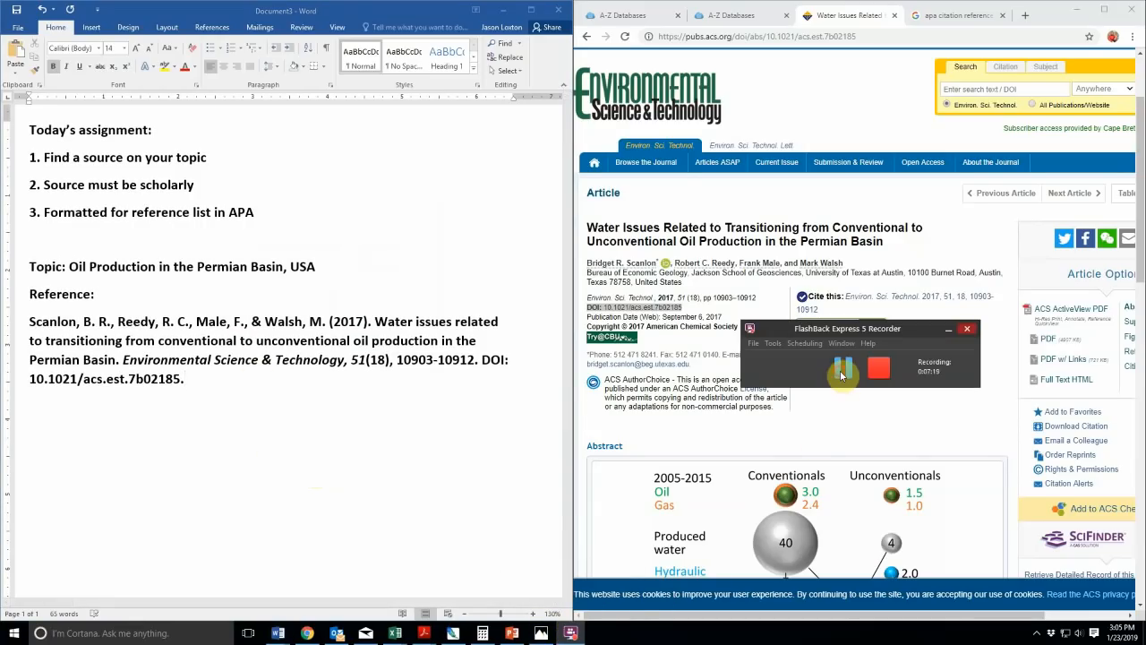
left_click(841, 374)
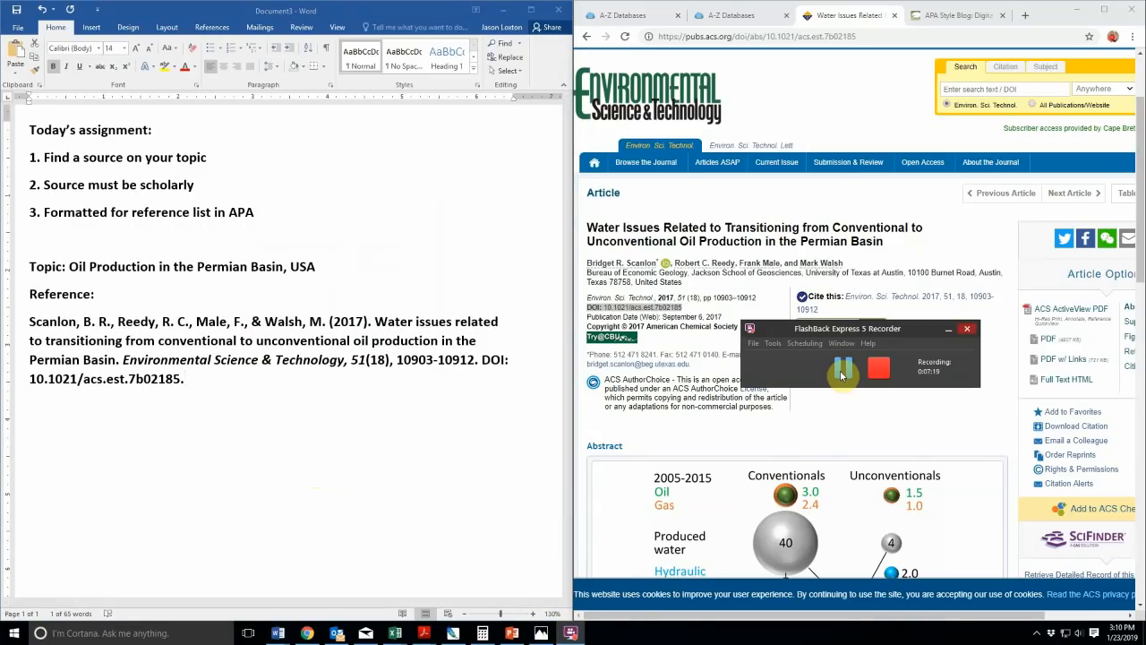
Change the "DOI" label in the reference to lowercase "doi:" and remove the period after the DOI number
left_click(498, 360)
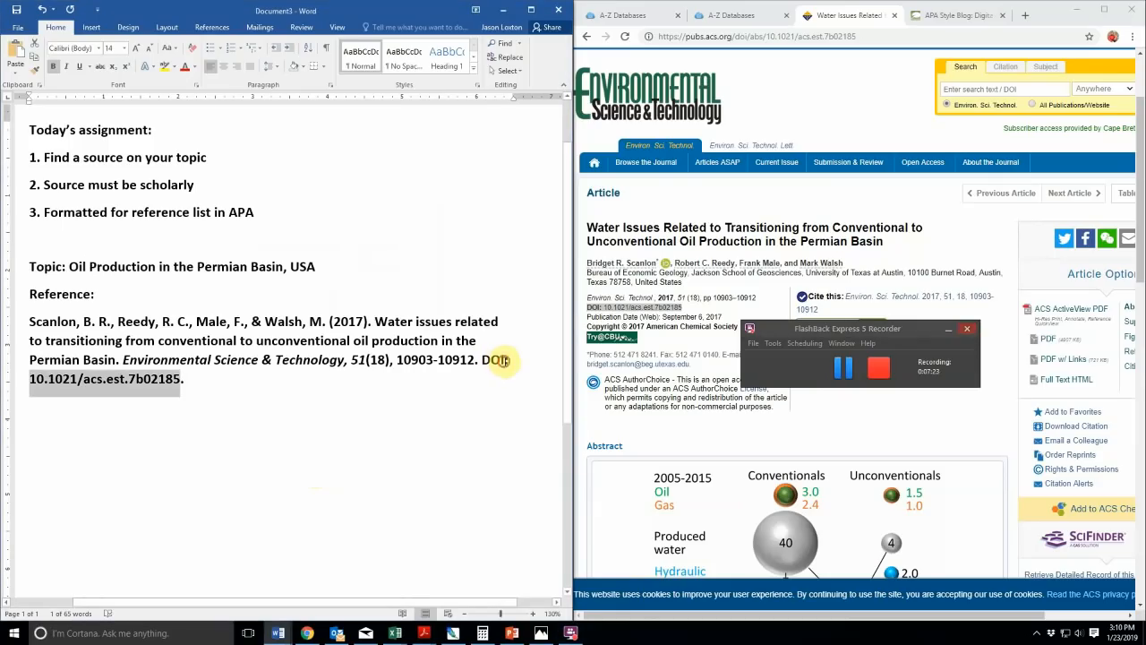
left_click(504, 360)
key("BackSpace")
key("BackSpace")
key("BackSpace")
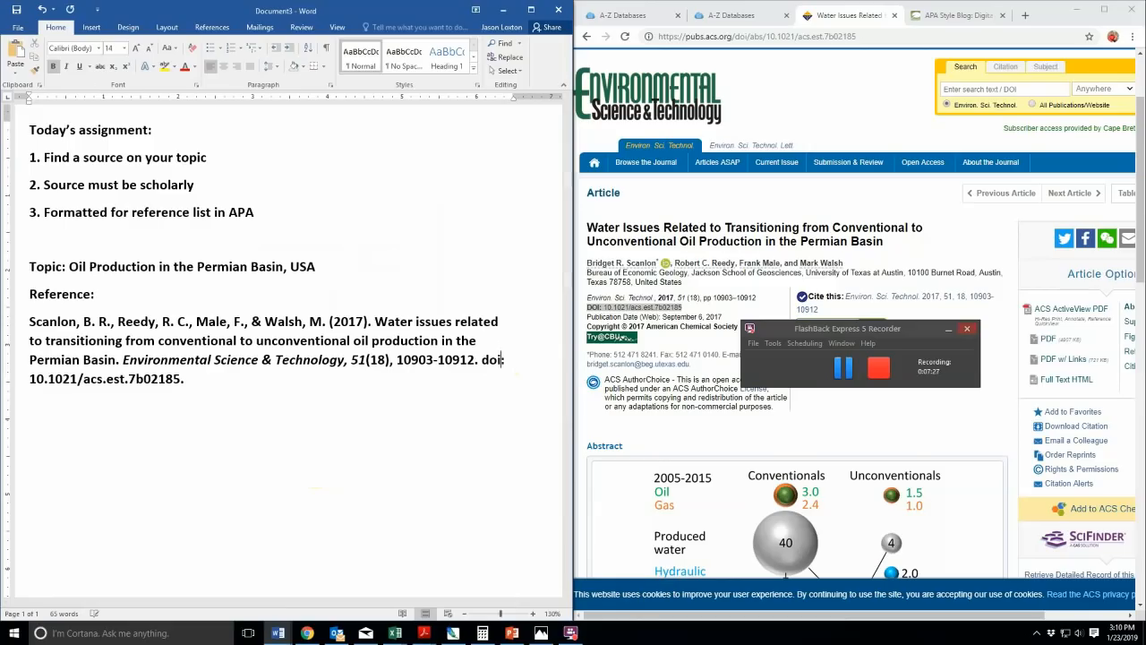
type("oi:")
left_click(181, 378)
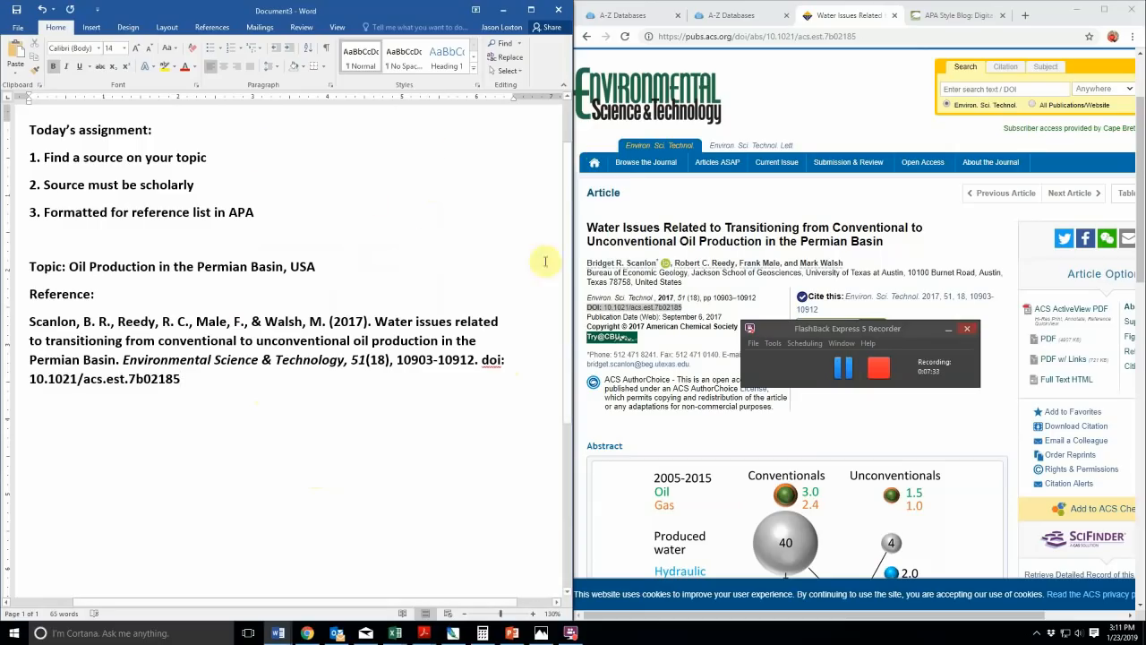
Switch to the APA Style Blog page in the browser and examine the older and newly recommended DOI formats
left_click(949, 15)
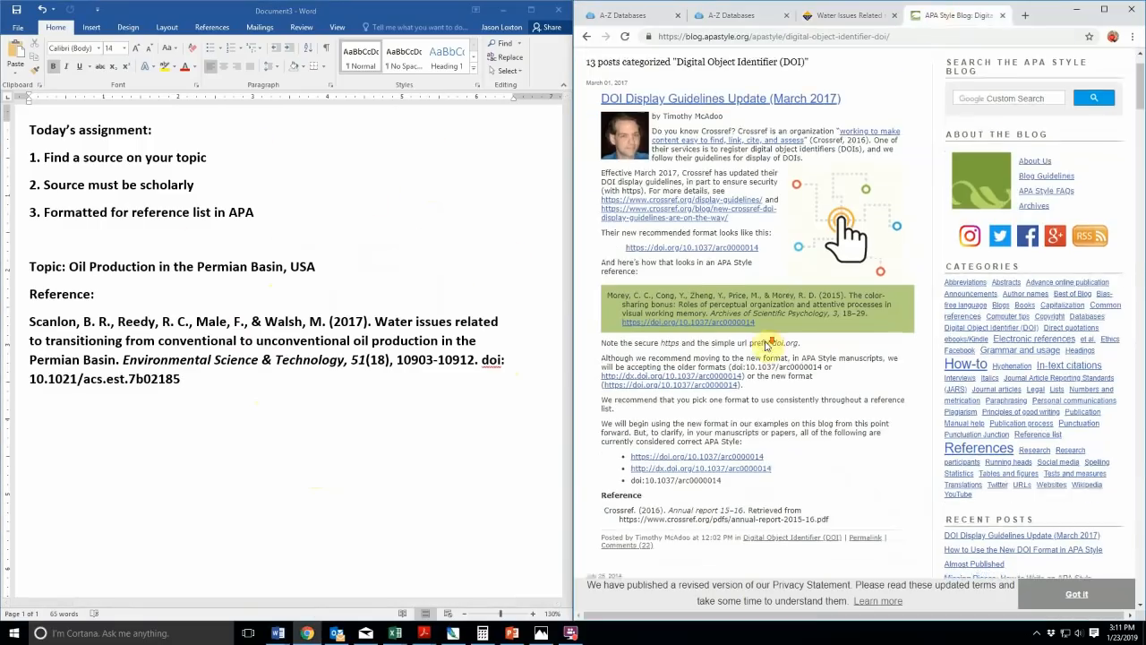
scroll(766, 345, "down", 2)
left_click_drag(758, 383, 686, 363)
left_click(843, 350)
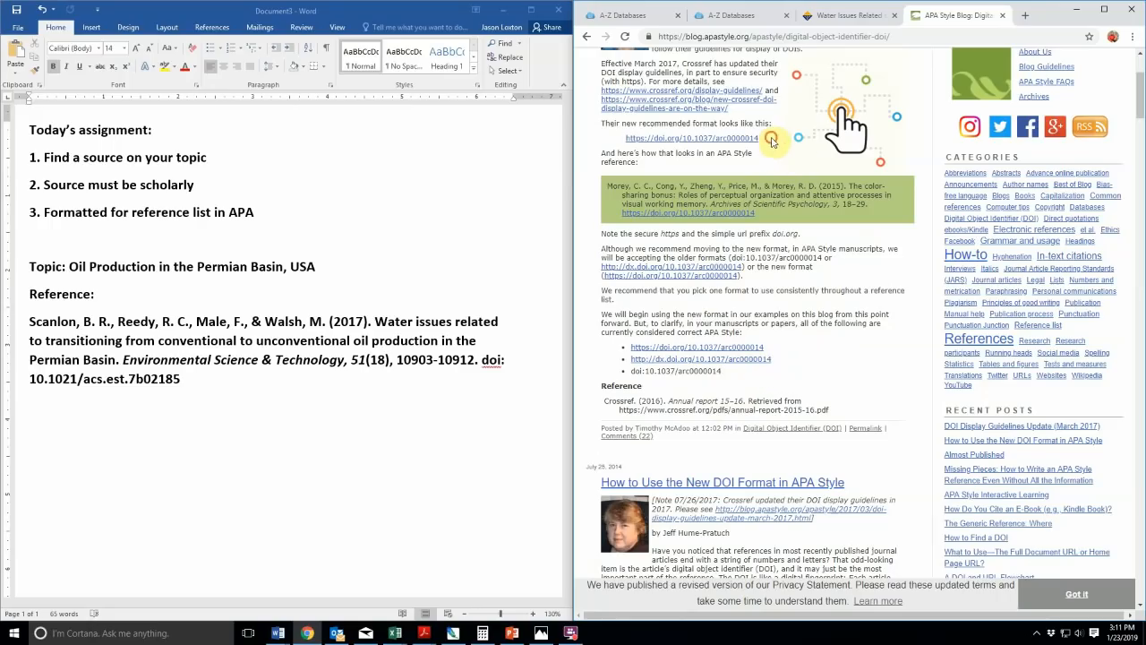
left_click_drag(772, 140, 625, 137)
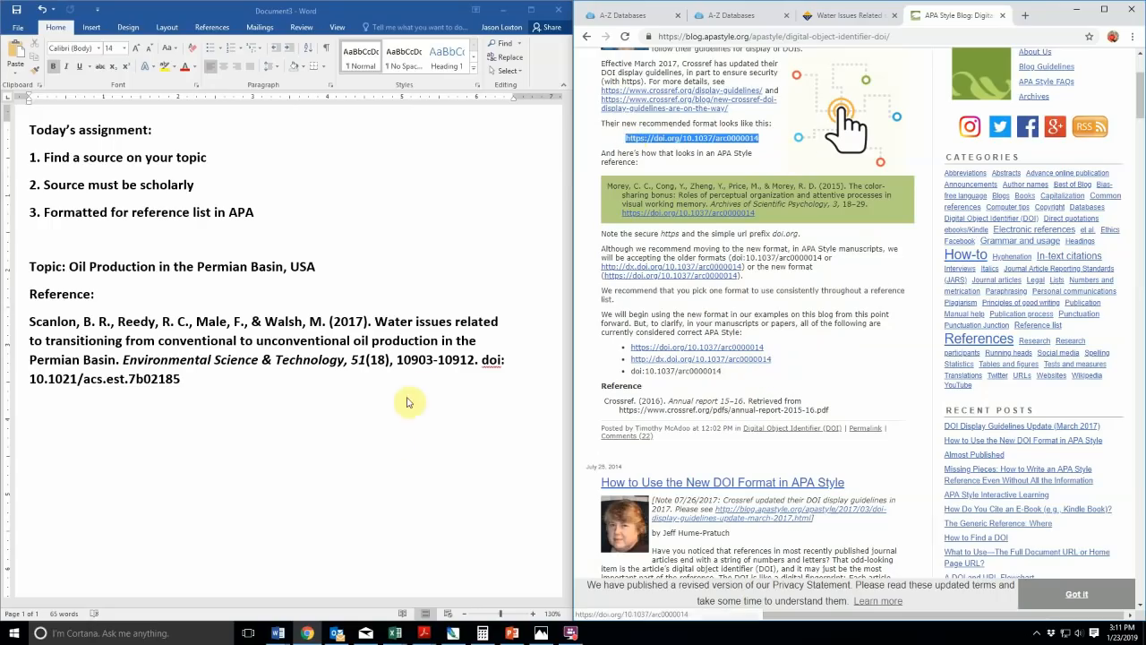
left_click(476, 358)
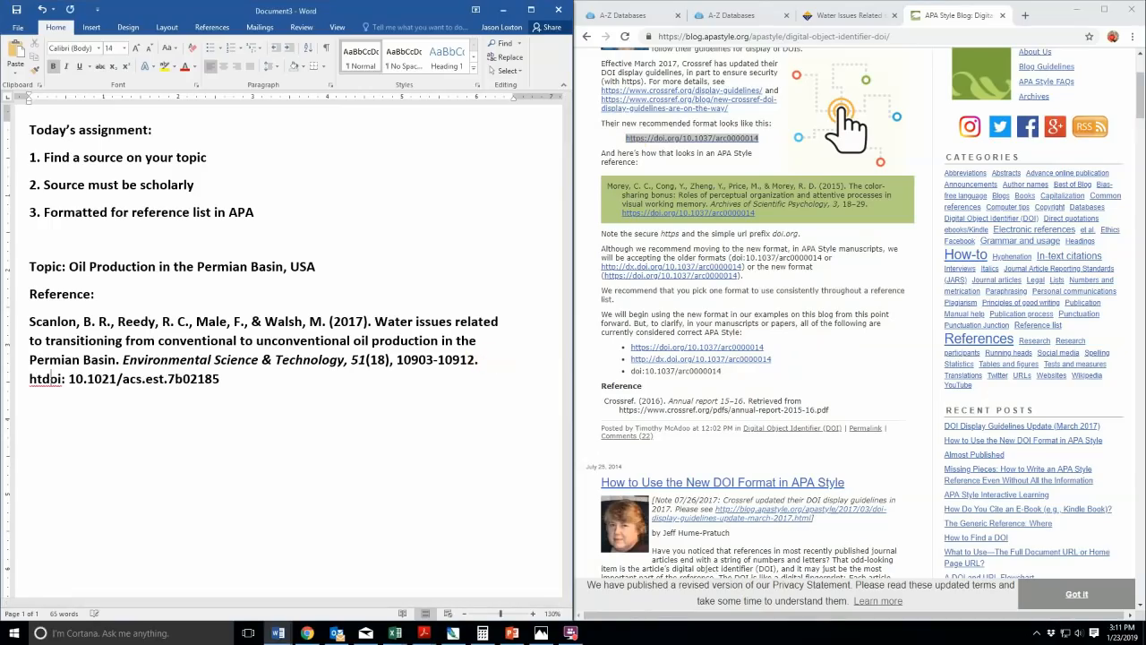
type("https")
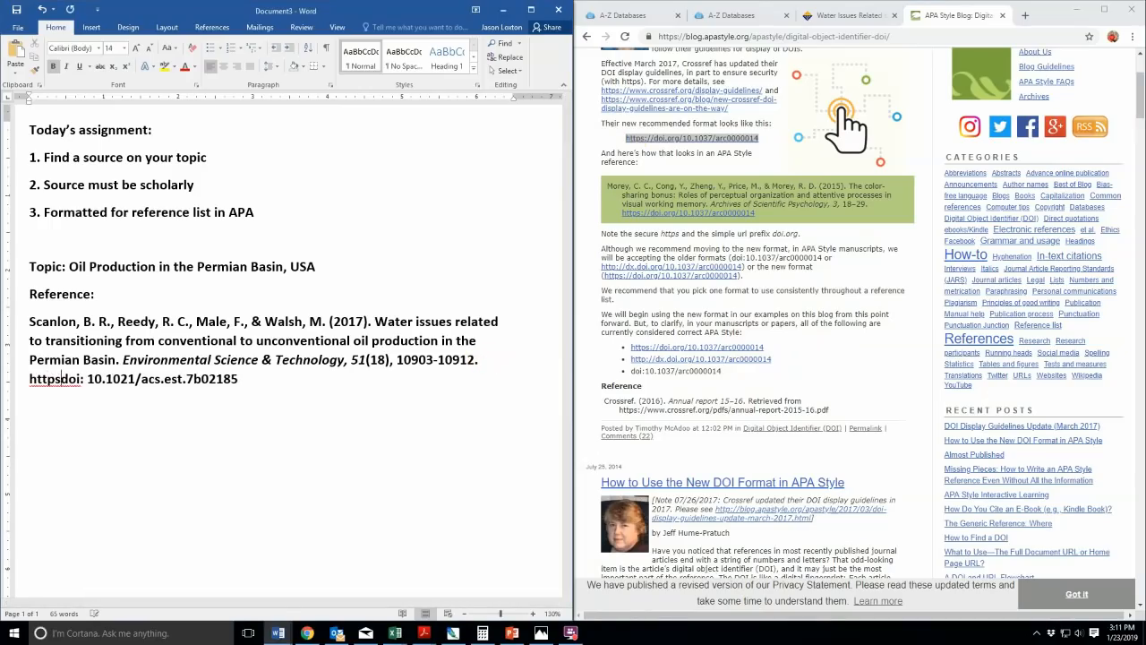
type(":")
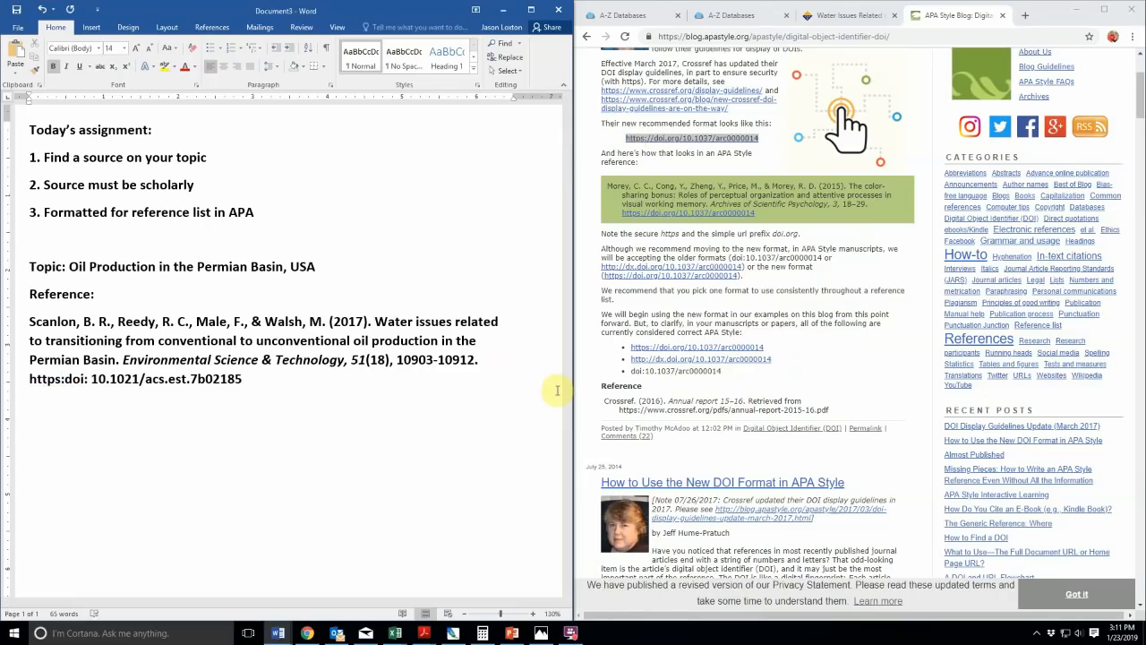
type("//doi")
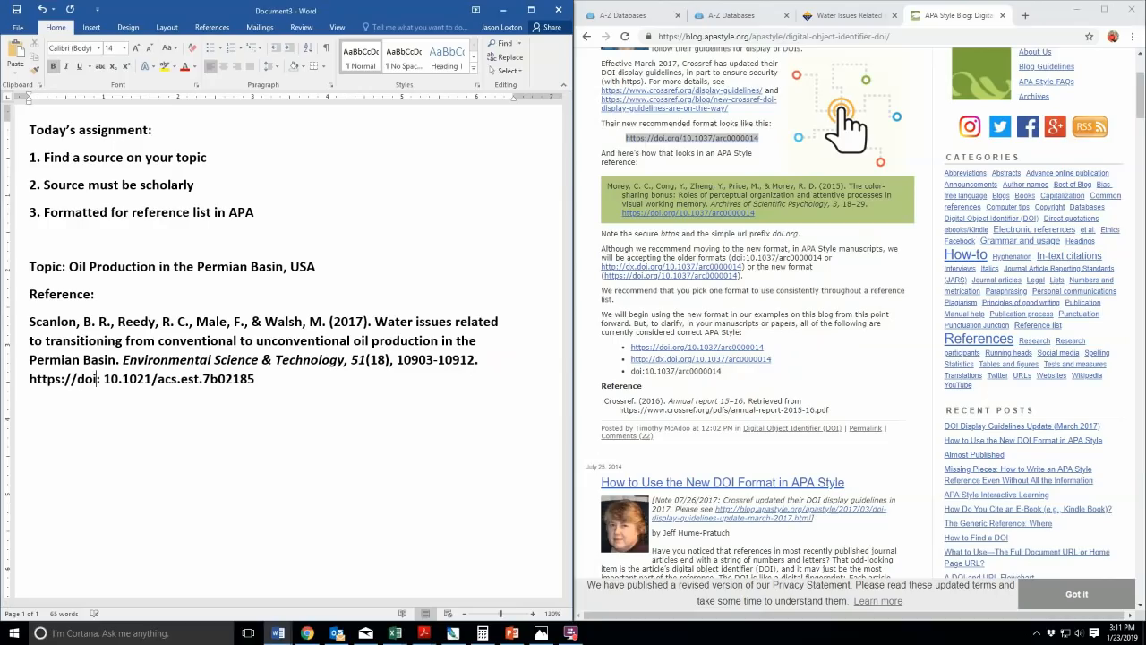
type(".org/")
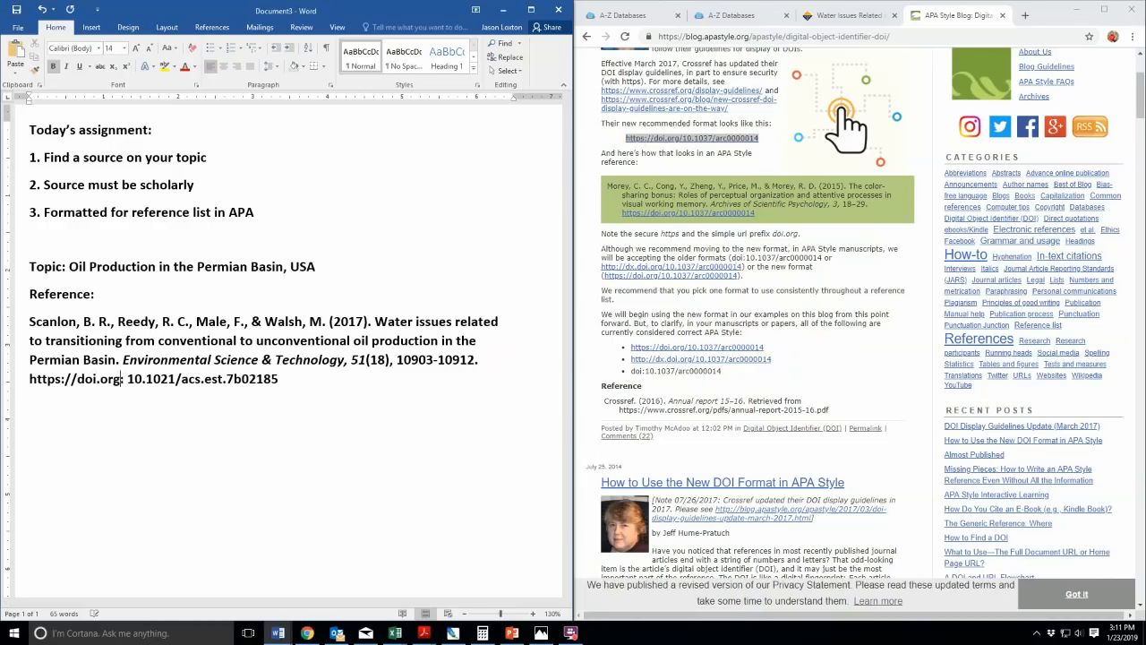
key("Delete")
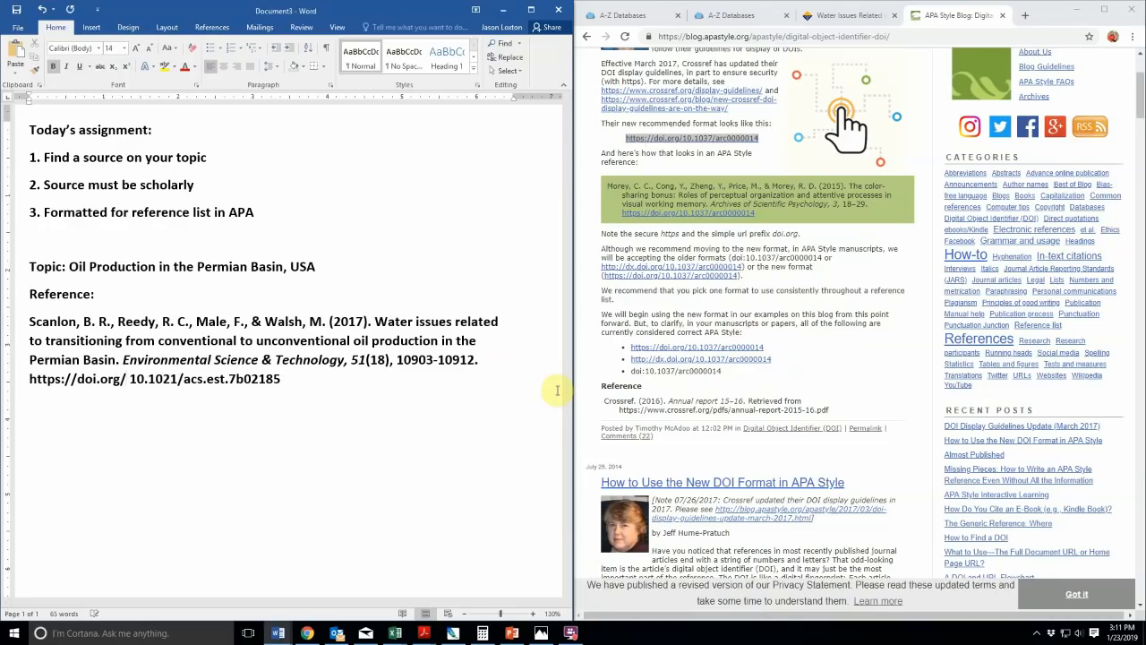
key("Delete")
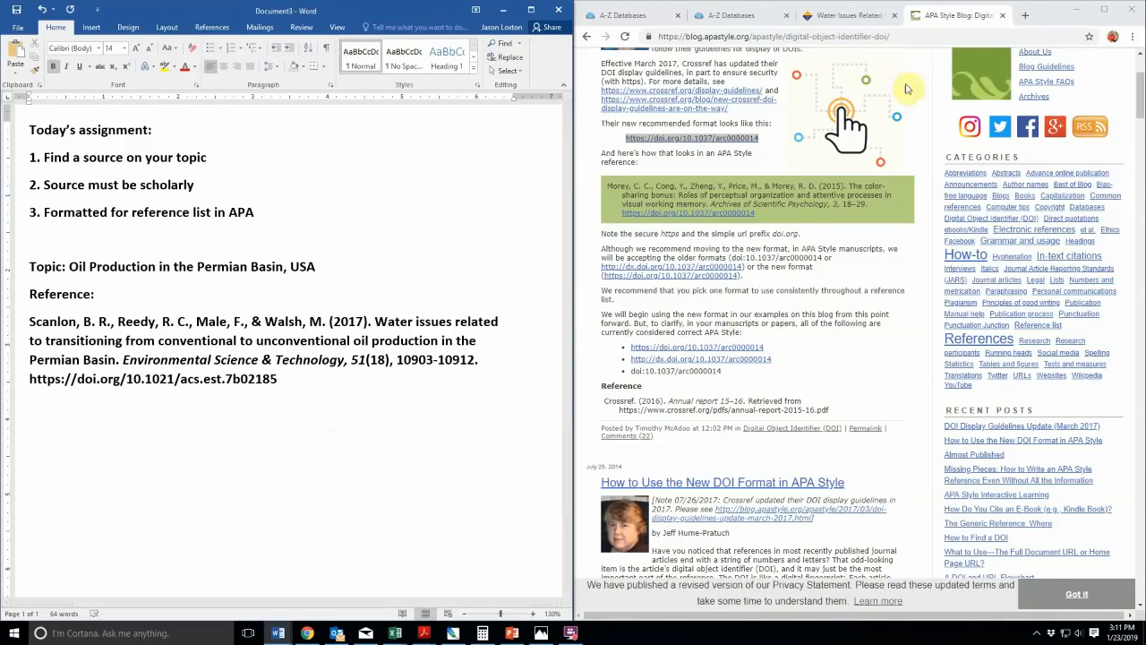
Switch to the article page in a maximized browser, examine the journal's About the Journal information, and return to the article
left_click(846, 16)
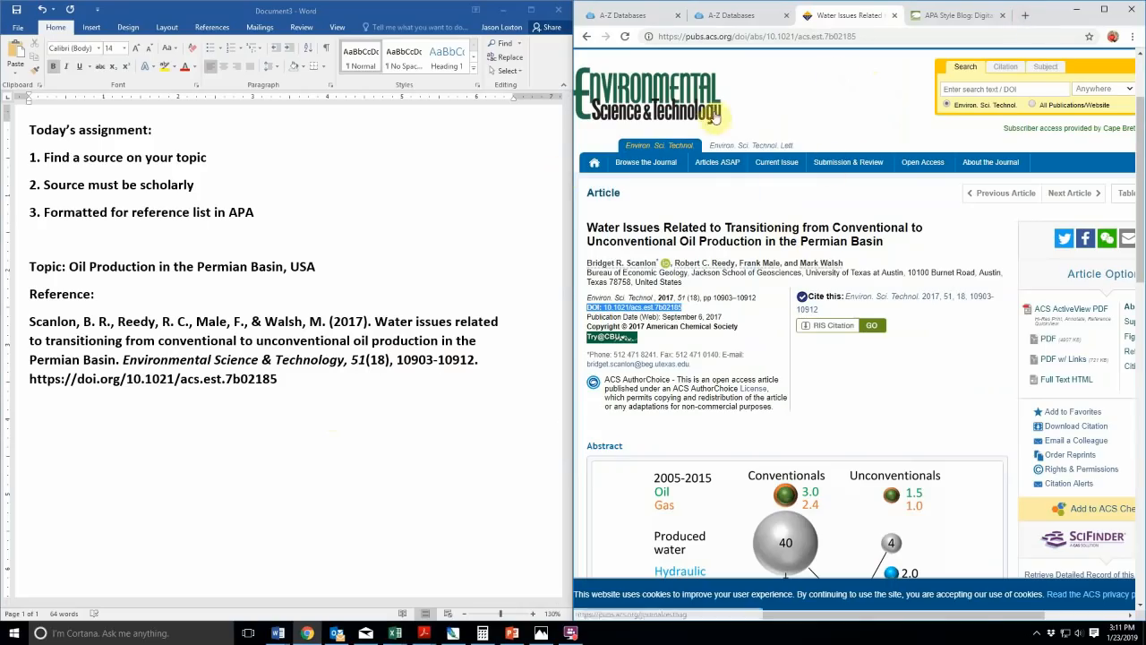
left_click(1104, 9)
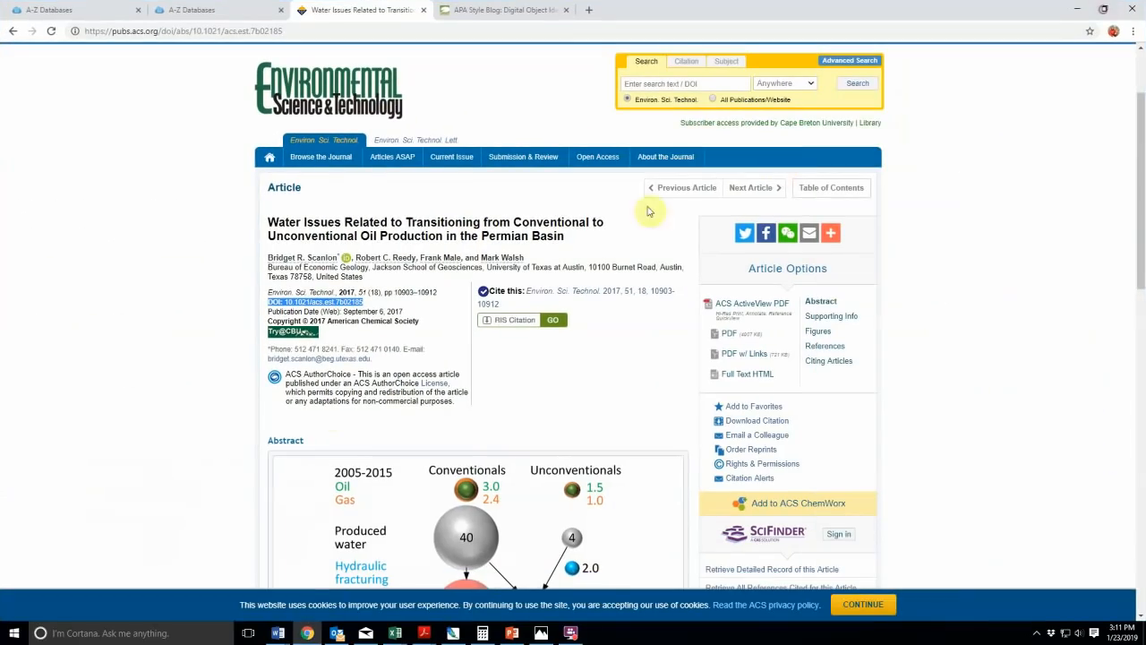
left_click(641, 178)
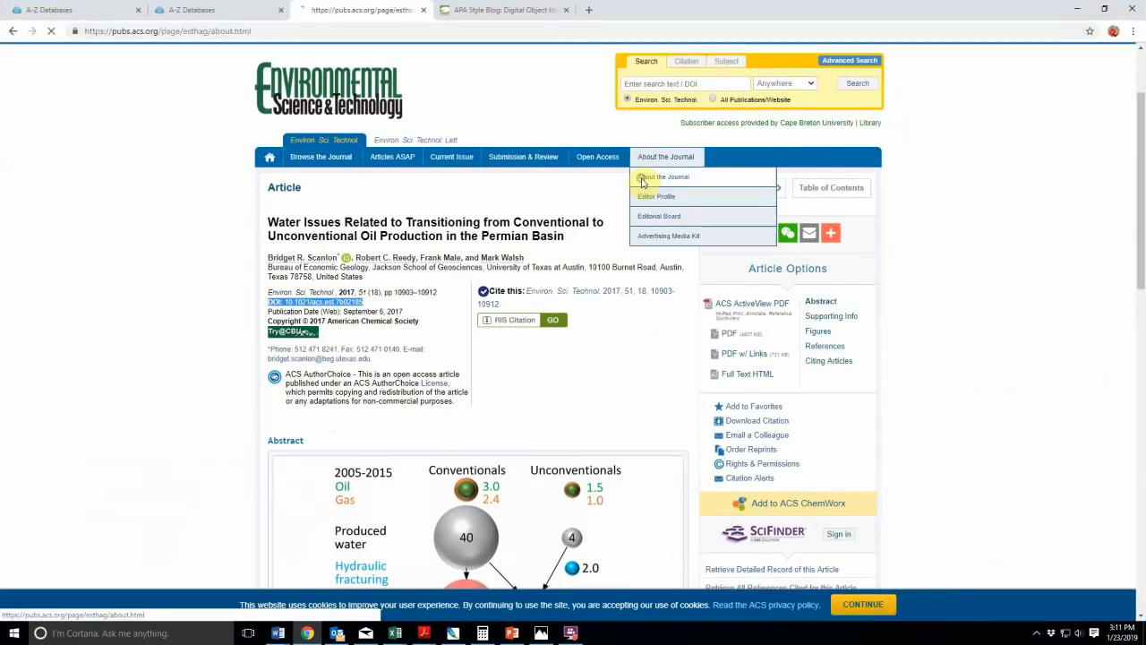
scroll(254, 261, "down", 2)
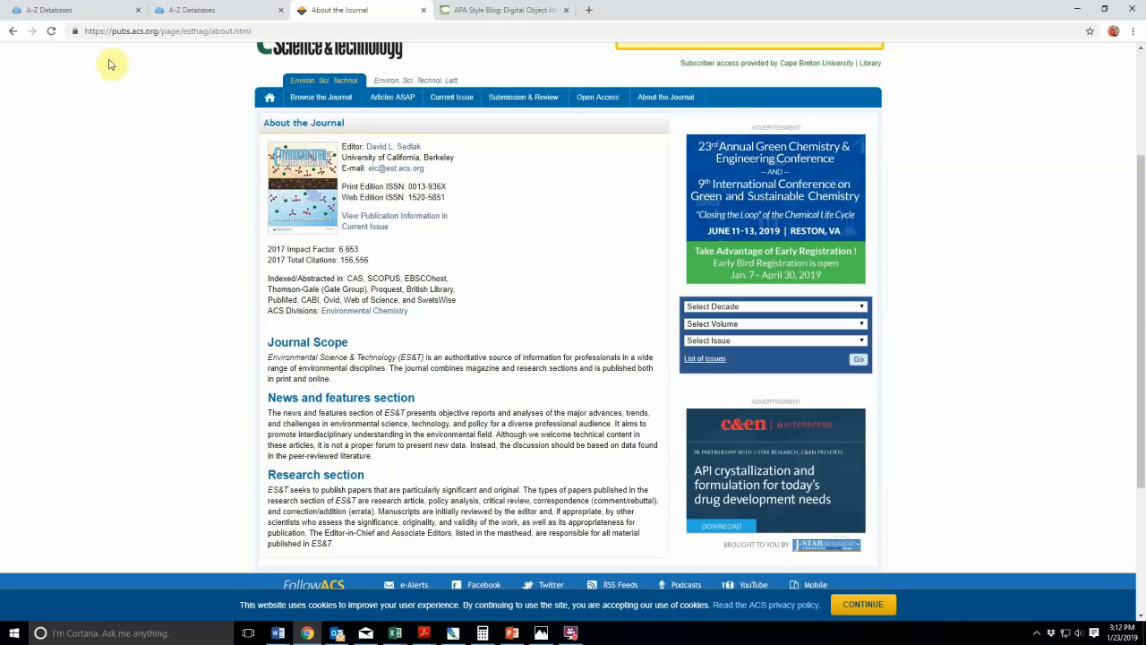
left_click(12, 30)
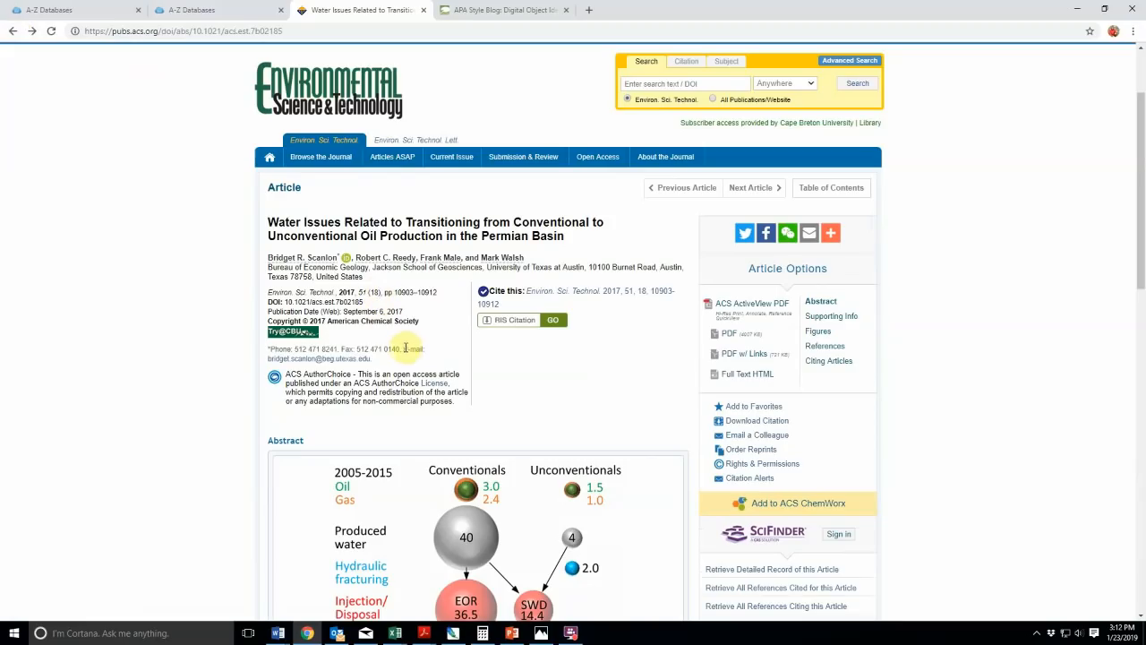
Search Google in a new tab for "environmental science and technology acs" and open the journal's Wikipedia article
left_click(586, 18)
type("en")
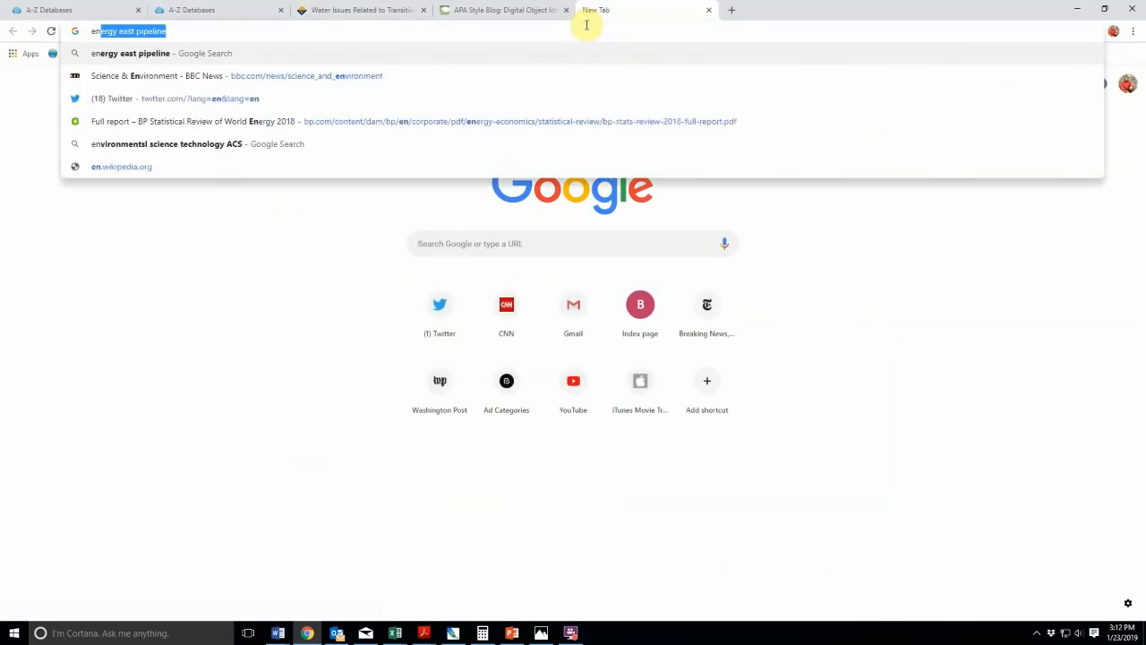
type("vironmental sci")
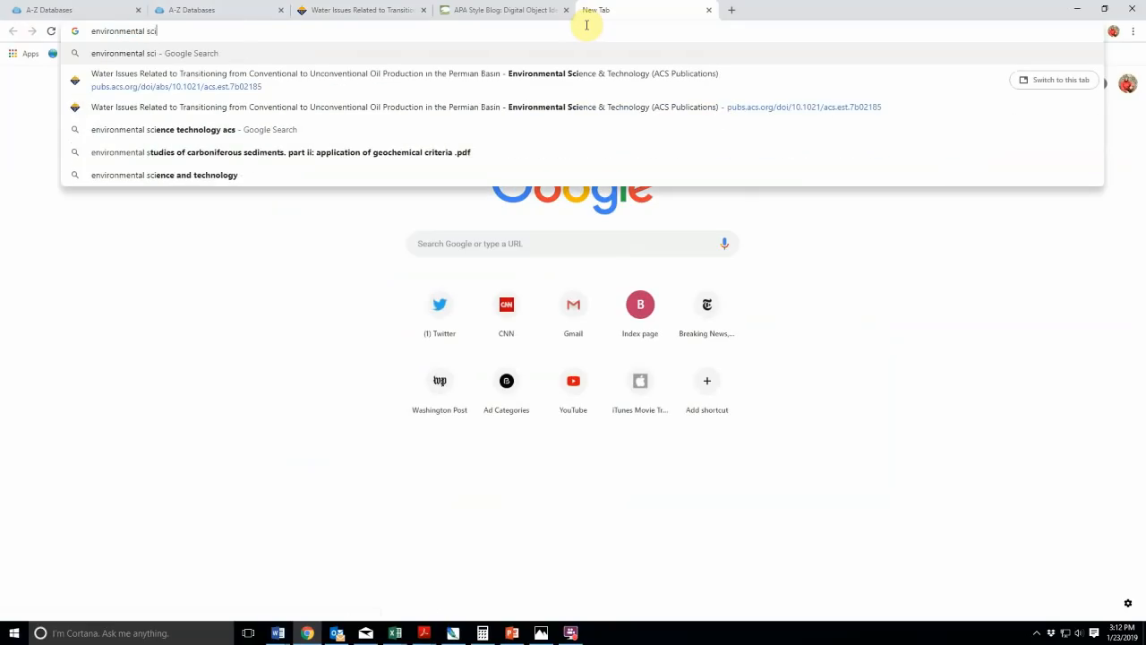
type("ence and tec")
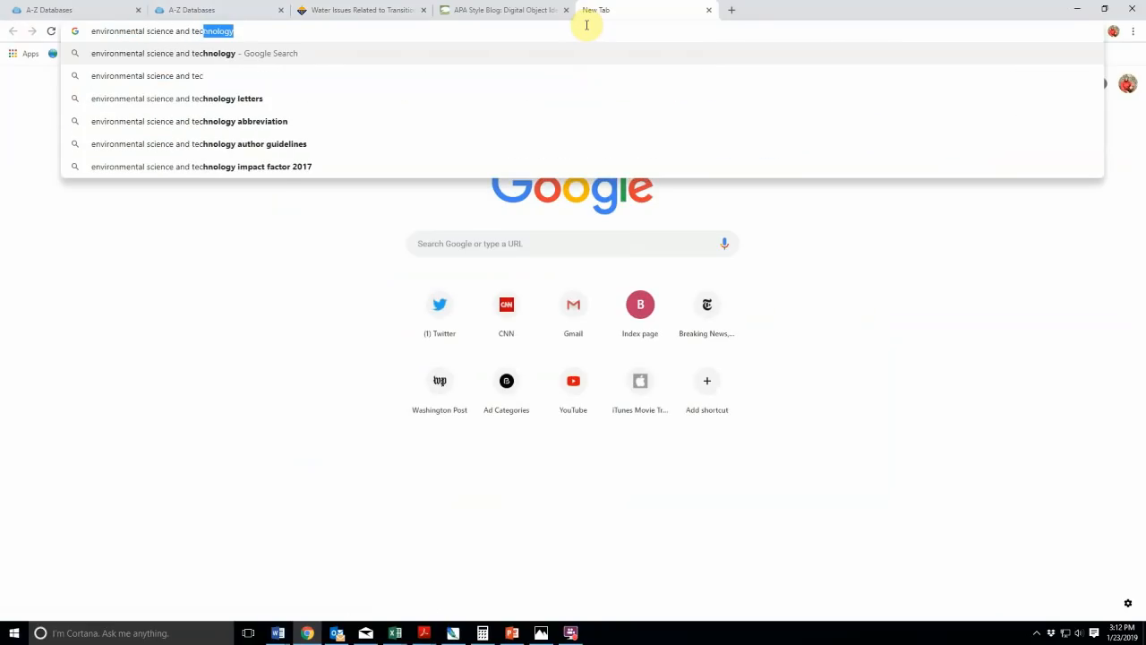
type("hnology")
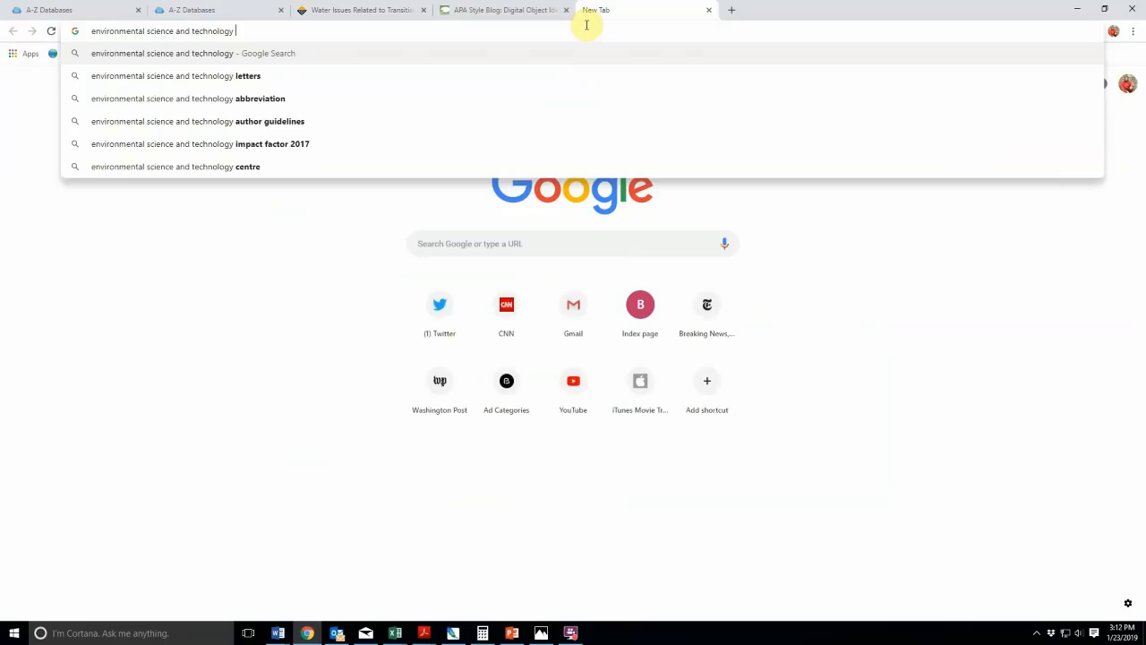
type(" a")
type("cs")
key("Return")
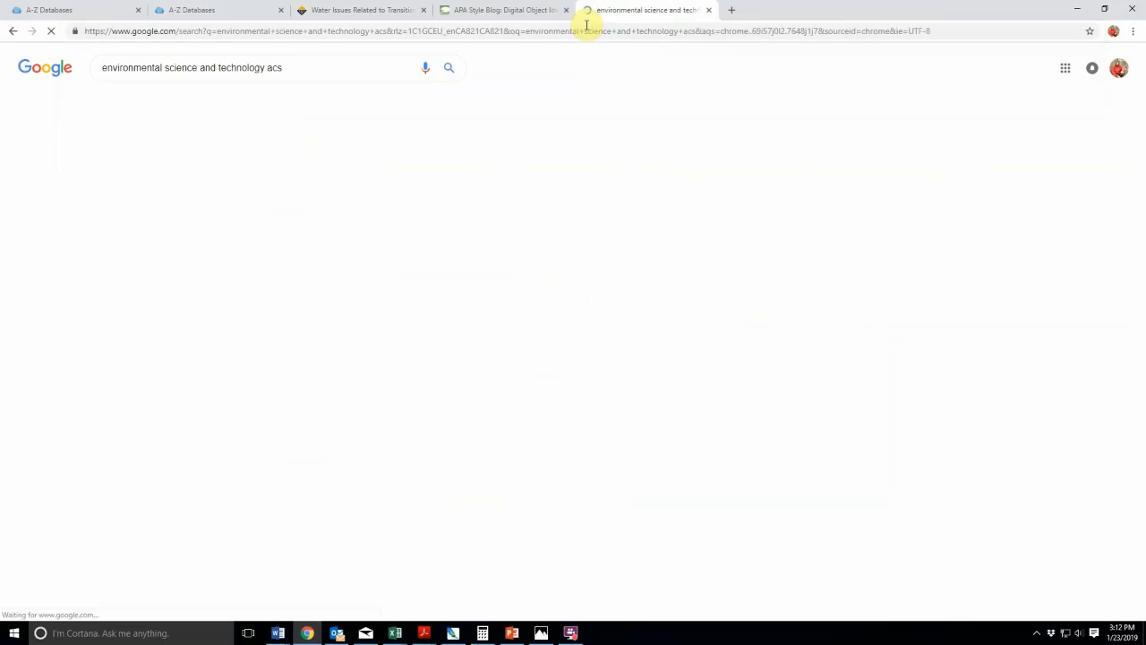
scroll(242, 313, "down", 2)
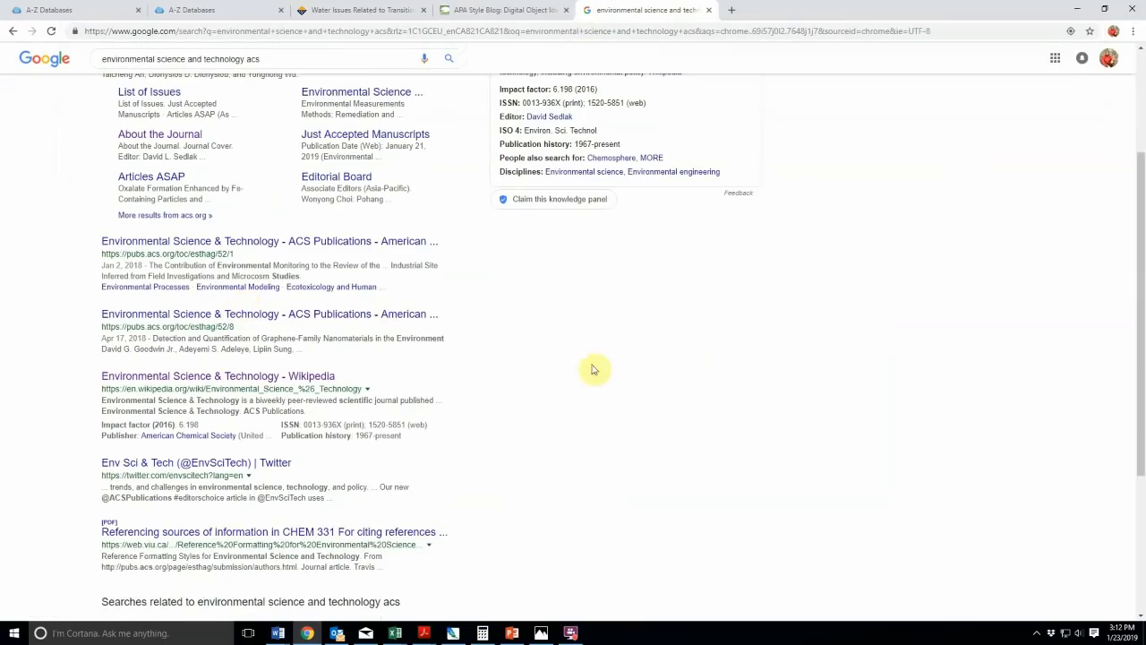
left_click(322, 380)
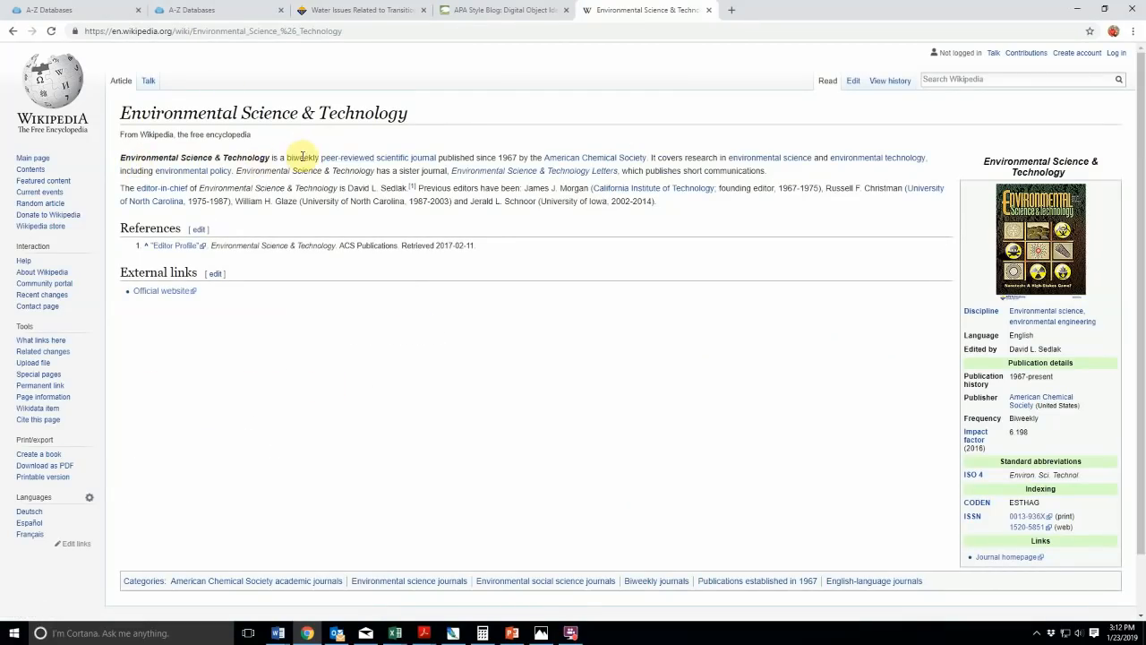
Examine the journal's peer-review status and publisher on Wikipedia, view the American Chemical Society article, and return to the journal's article
left_click_drag(320, 157, 374, 158)
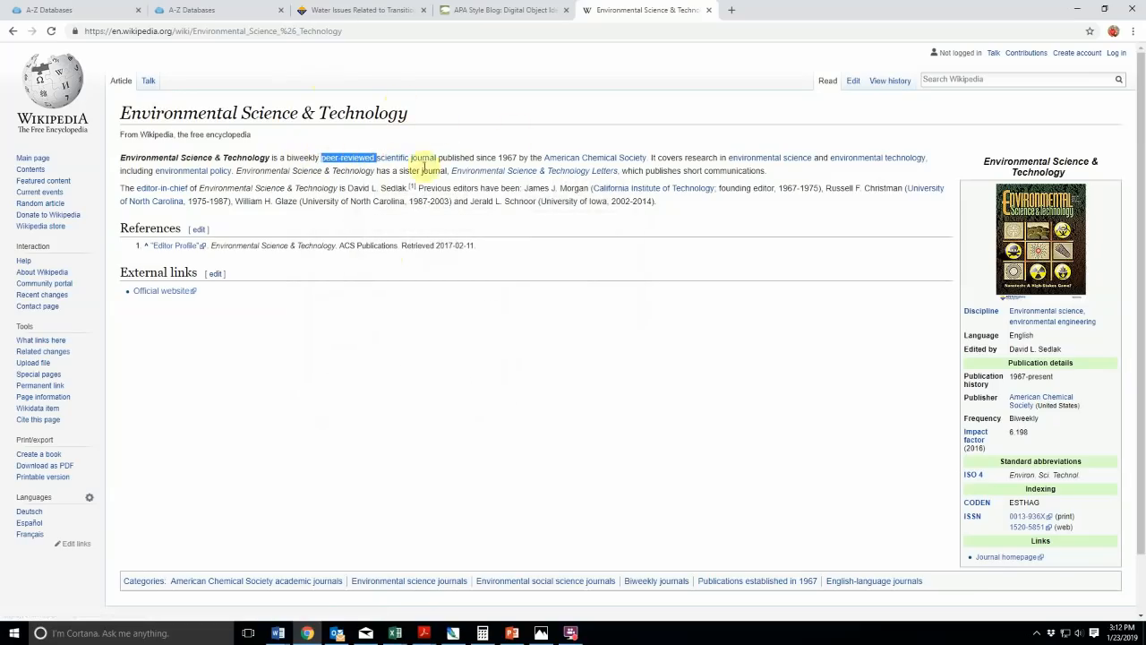
left_click_drag(541, 157, 652, 157)
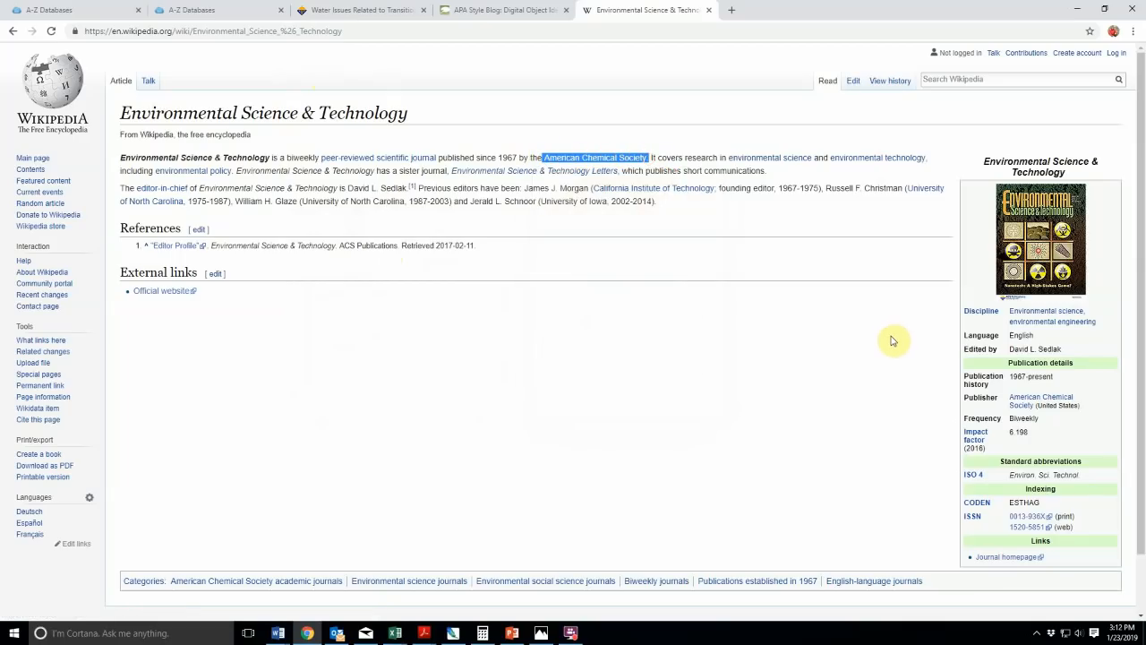
left_click(633, 161)
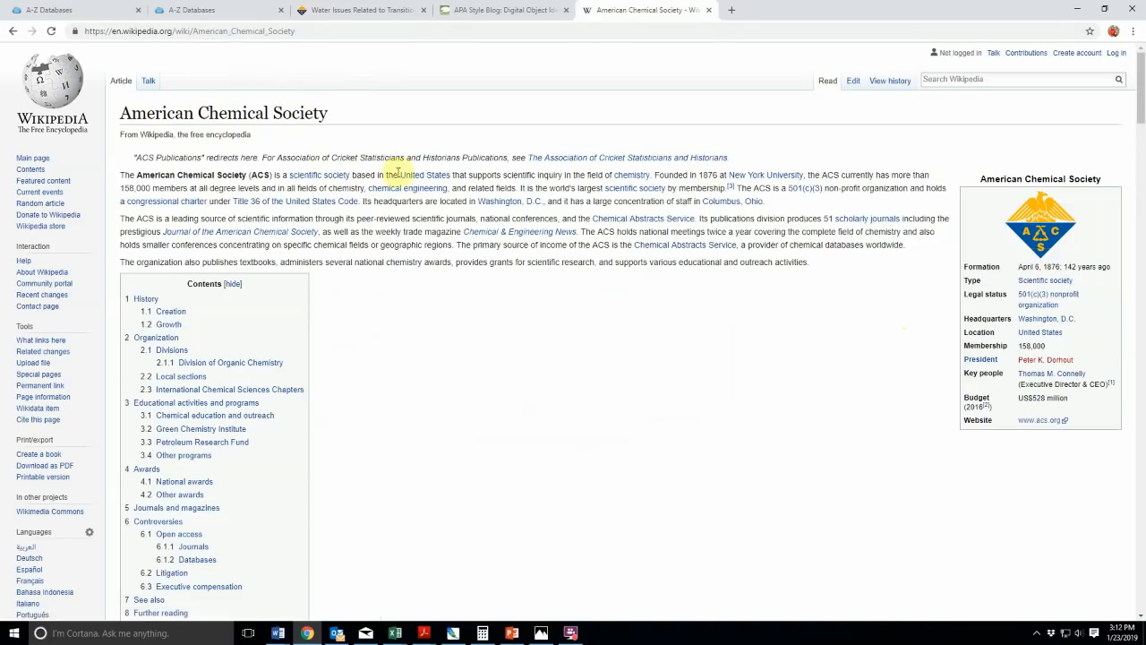
left_click(11, 33)
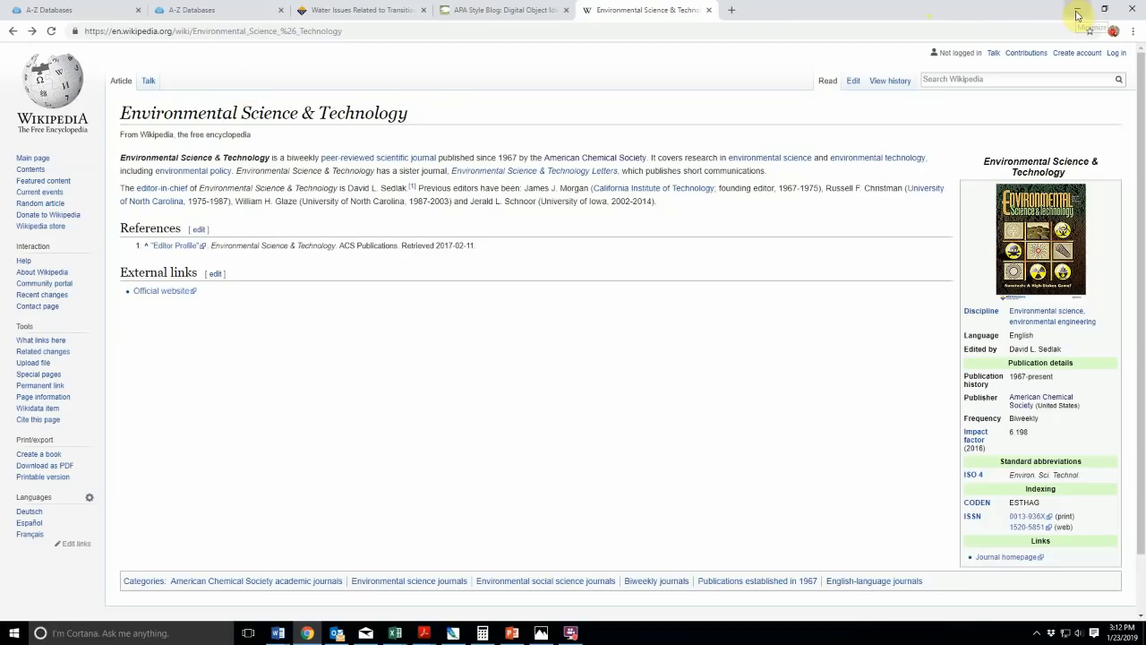
left_click(572, 633)
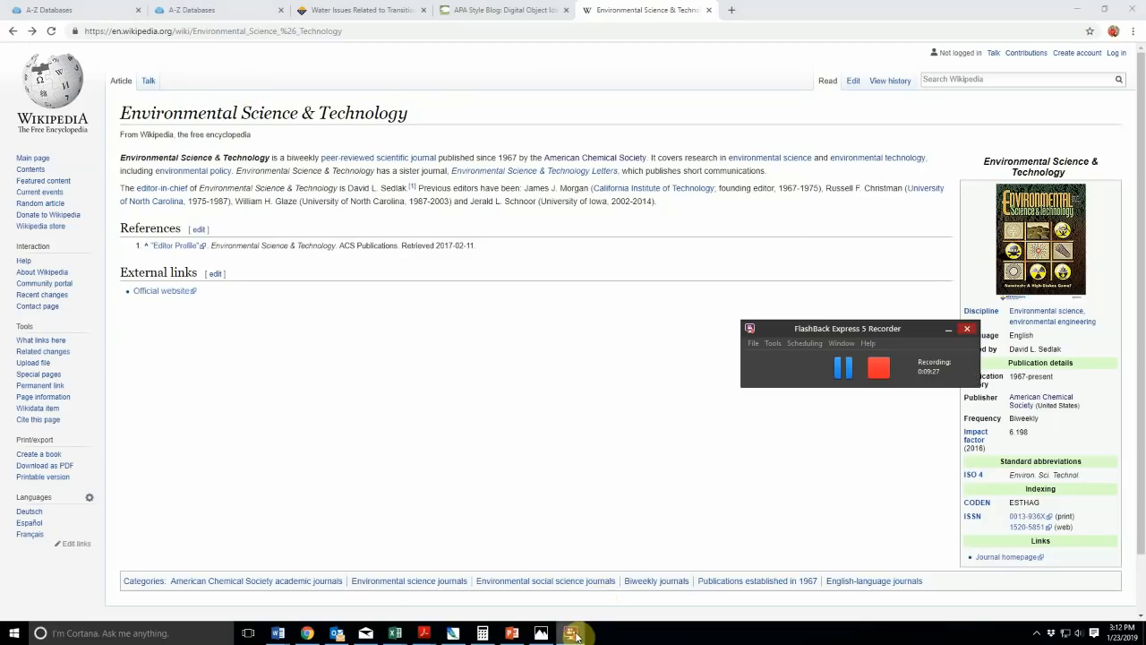